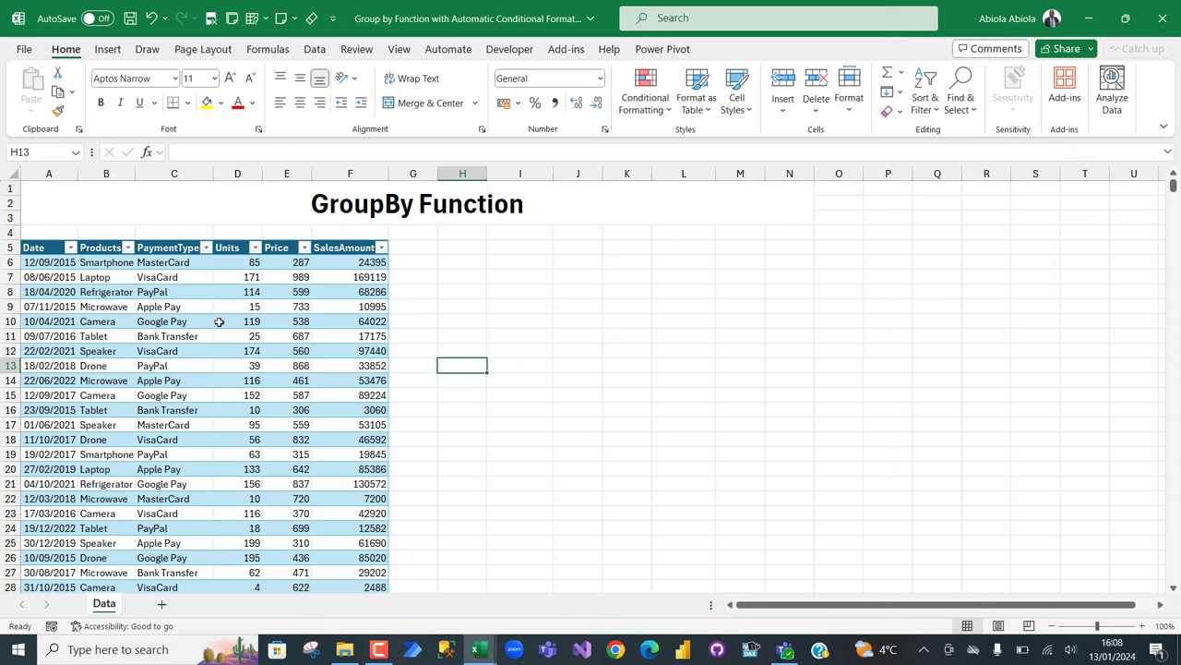
# - Check the sales table's name, then begin a =GROUPBY( formula in cell H5
pyautogui.click(228, 351)
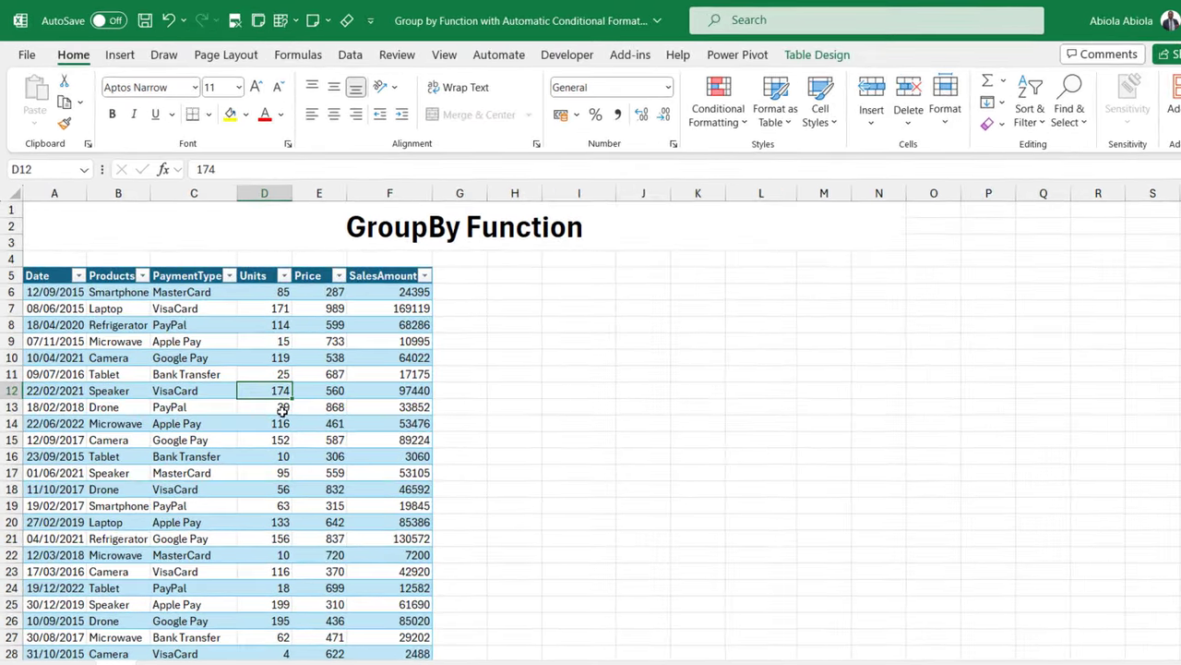
pyautogui.click(816, 56)
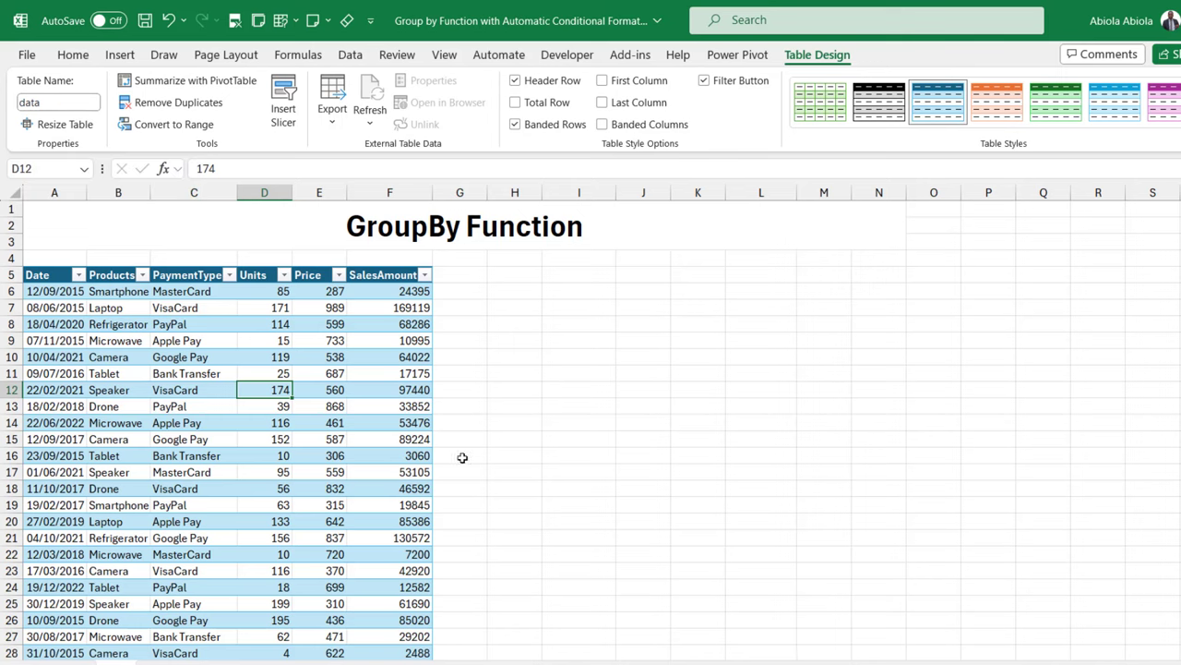
pyautogui.click(505, 274)
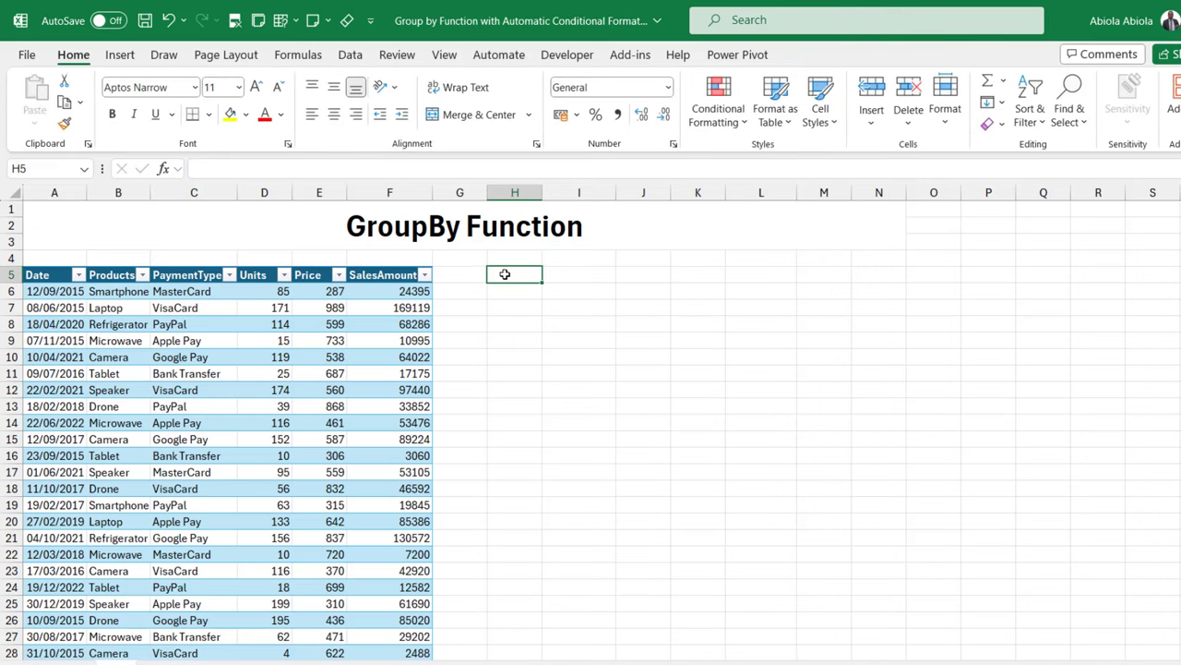
pyautogui.write('=gro')
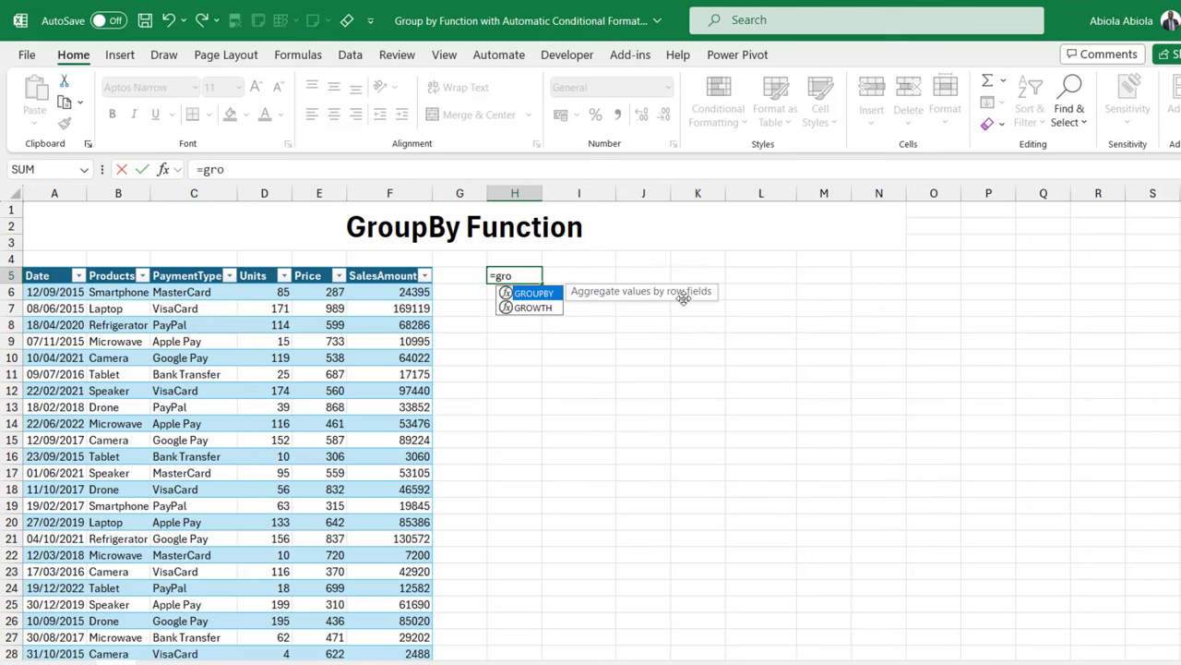
pyautogui.press('Tab')
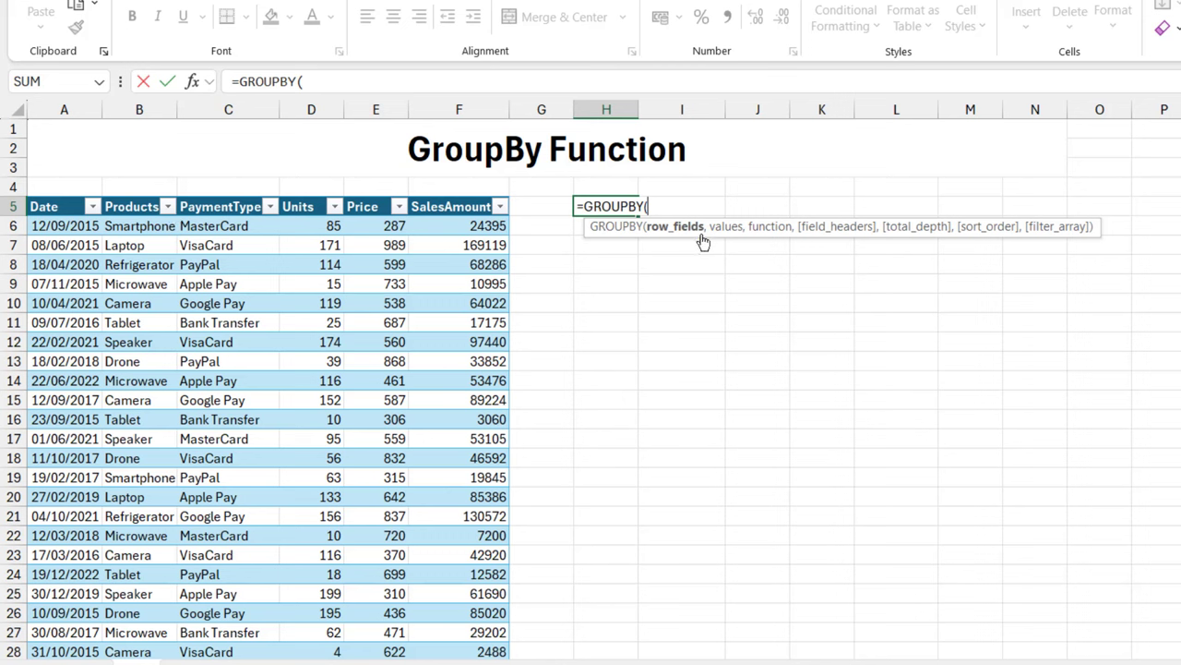
# - Set the row fields to data[[#All],[Products]:[PaymentType]], including headers and every row
pyautogui.click(130, 208)
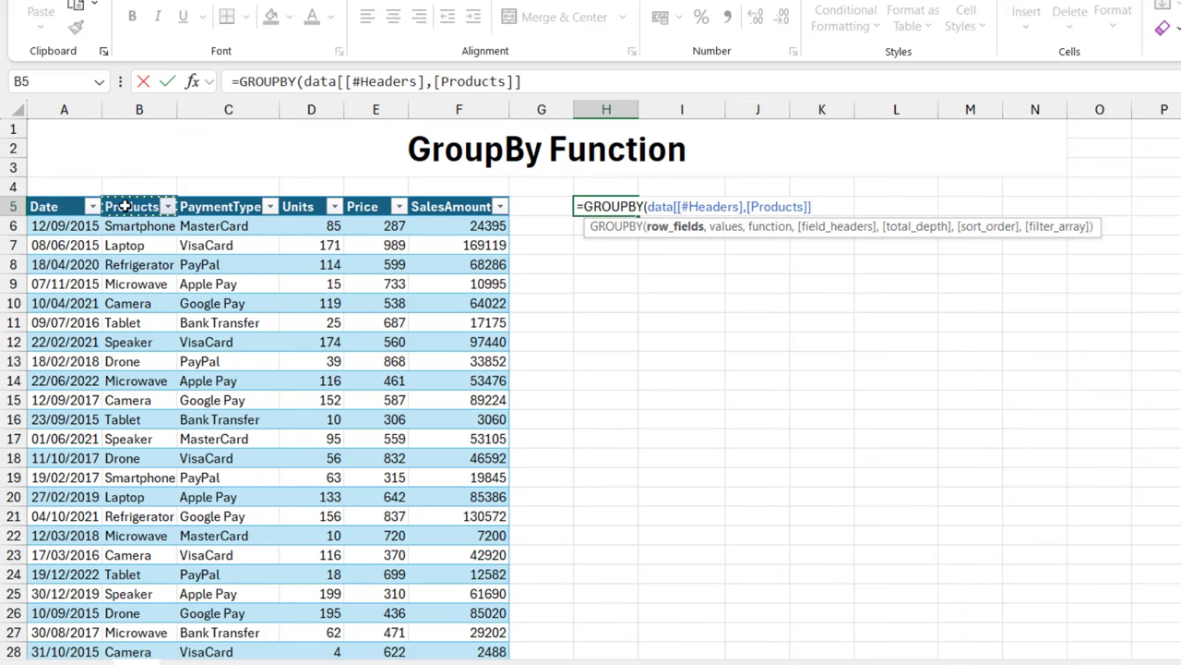
pyautogui.hotkey('shift', 'Right')
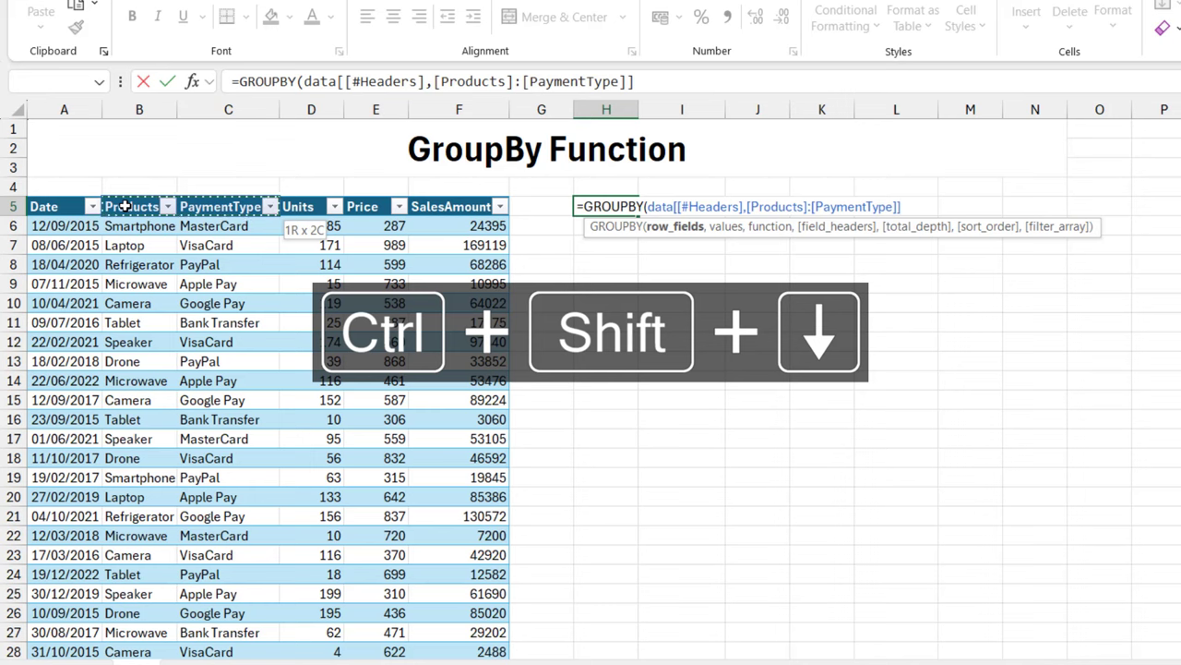
pyautogui.hotkey('ctrl', 'shift', 'Down')
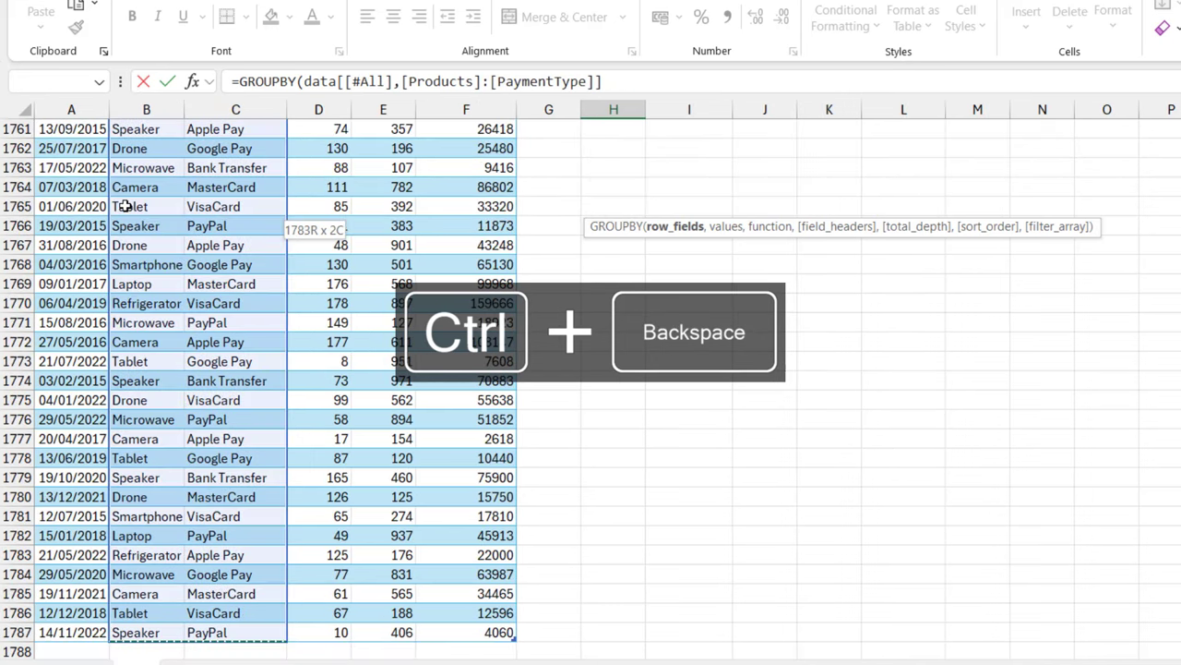
pyautogui.hotkey('ctrl', 'BackSpace')
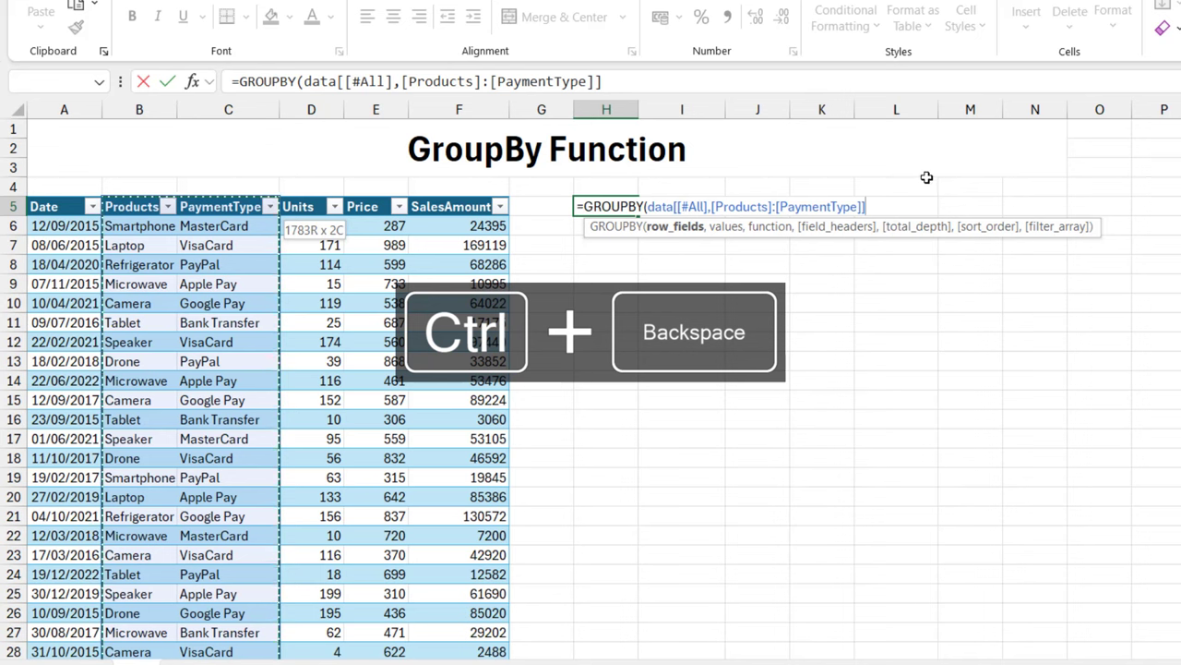
pyautogui.moveTo(866, 207); pyautogui.dragTo(649, 213)
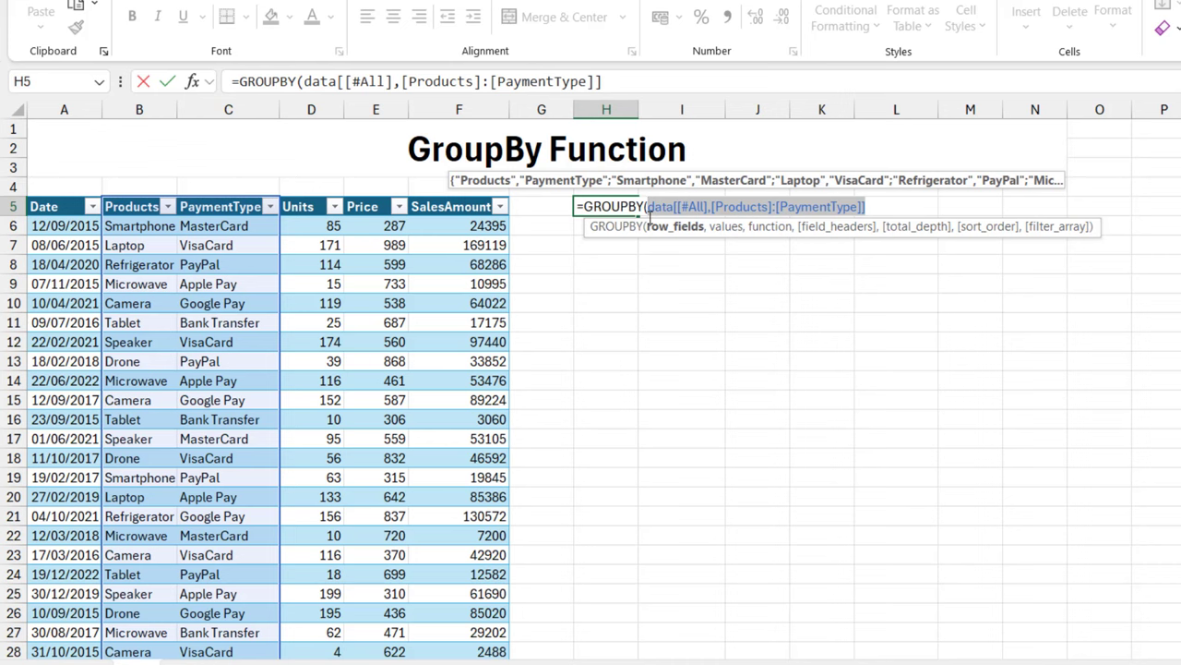
pyautogui.click(889, 209)
pyautogui.write(',')
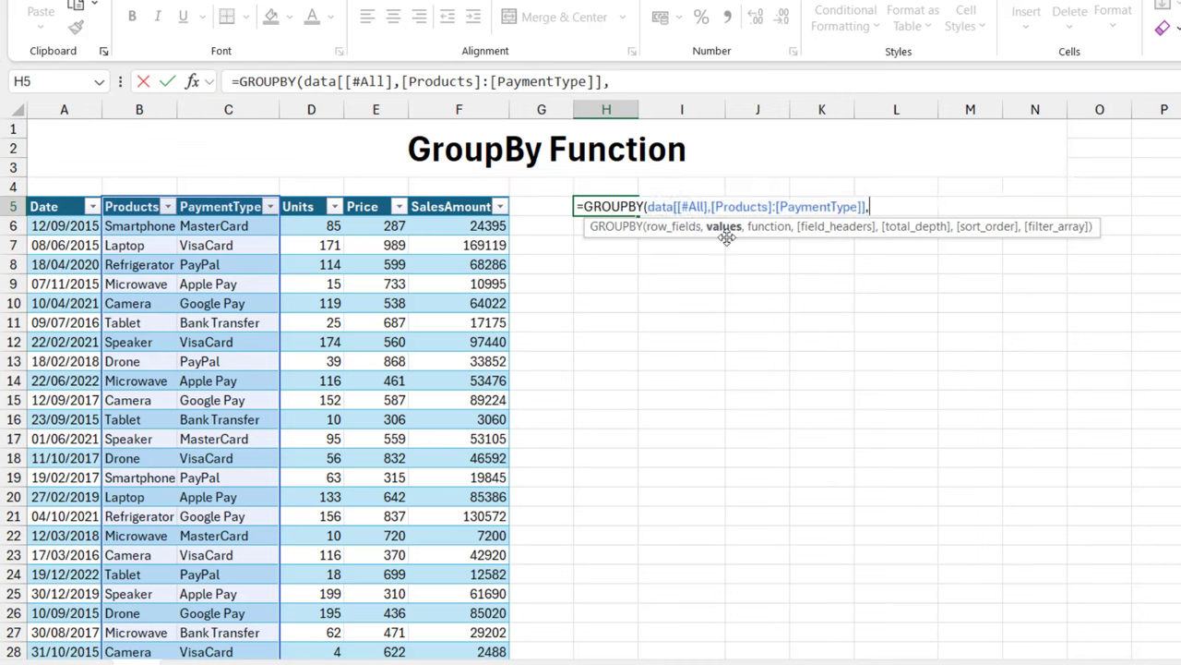
# - Set the values to data[[#All],[Units]:[SalesAmount]] covering Units, Price and SalesAmount
pyautogui.click(302, 208)
pyautogui.hotkey('ctrl', 'shift', 'Right')
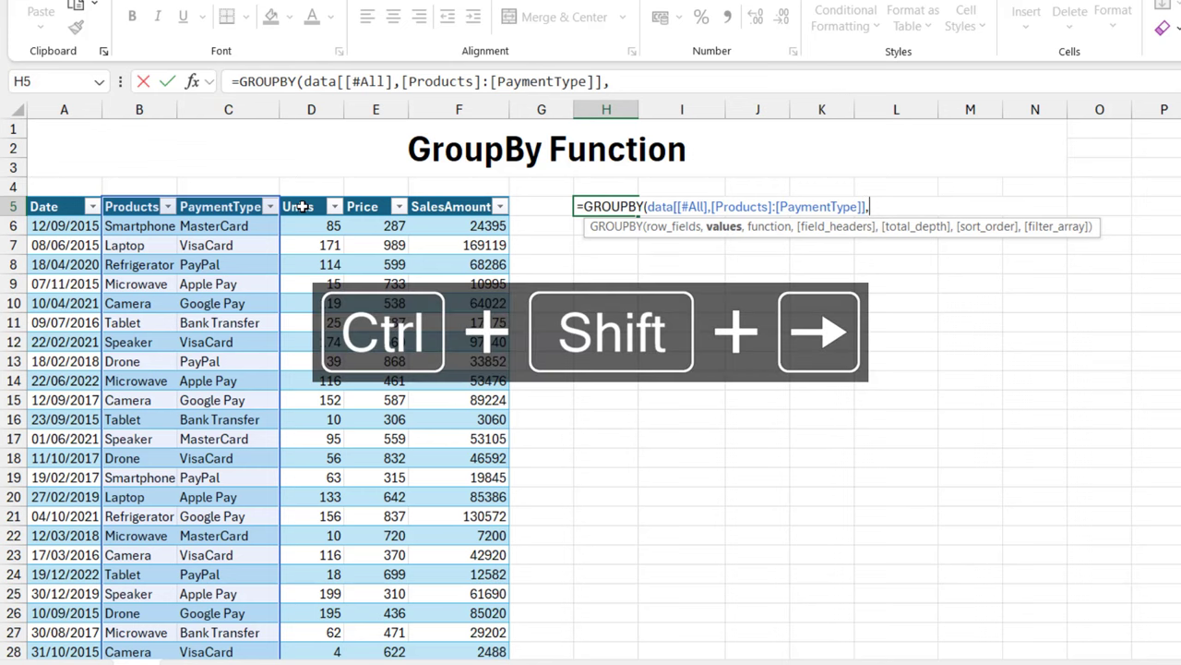
pyautogui.hotkey('ctrl', 'shift', 'Down')
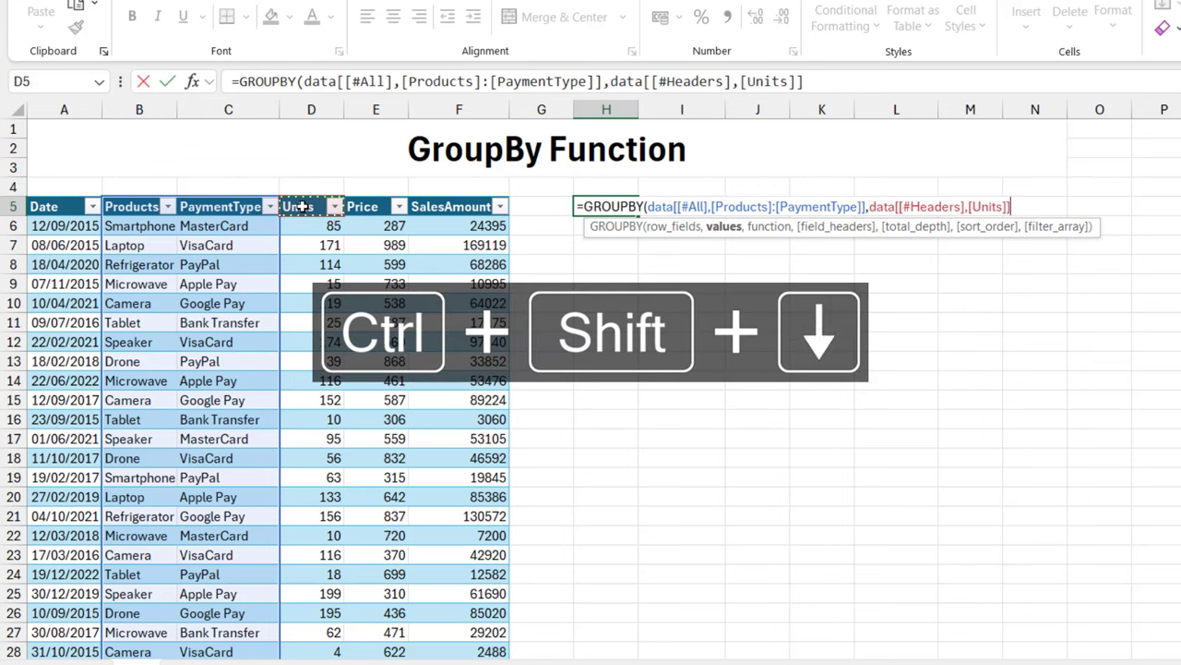
pyautogui.hotkey('ctrl', 'BackSpace')
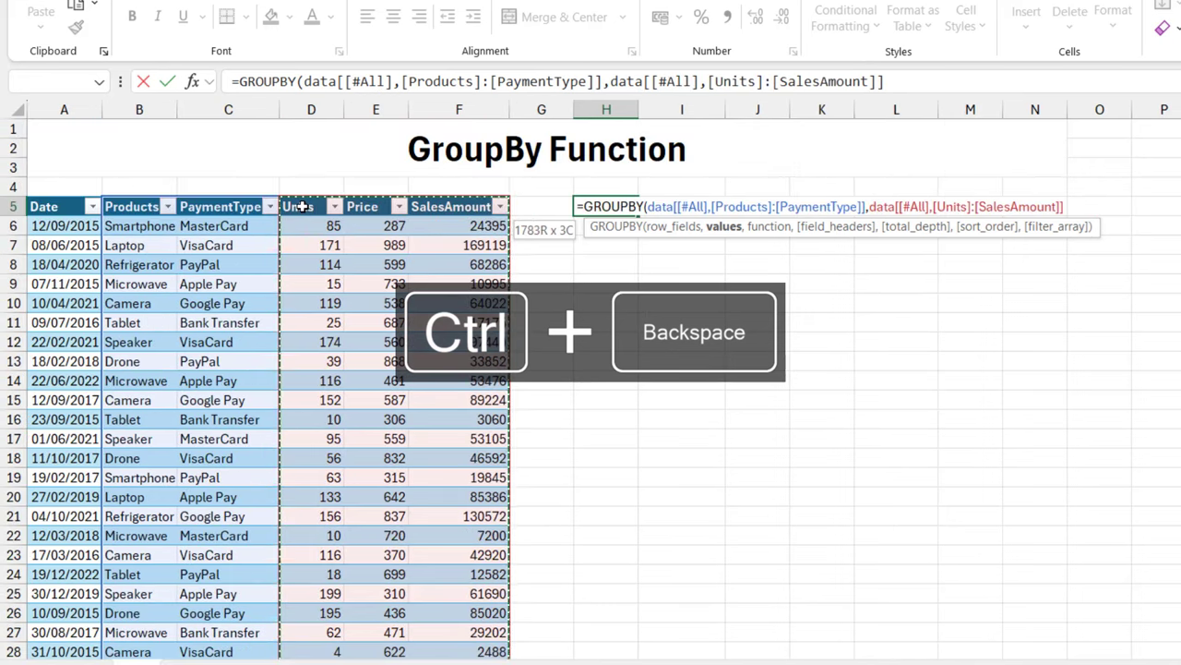
pyautogui.write(',')
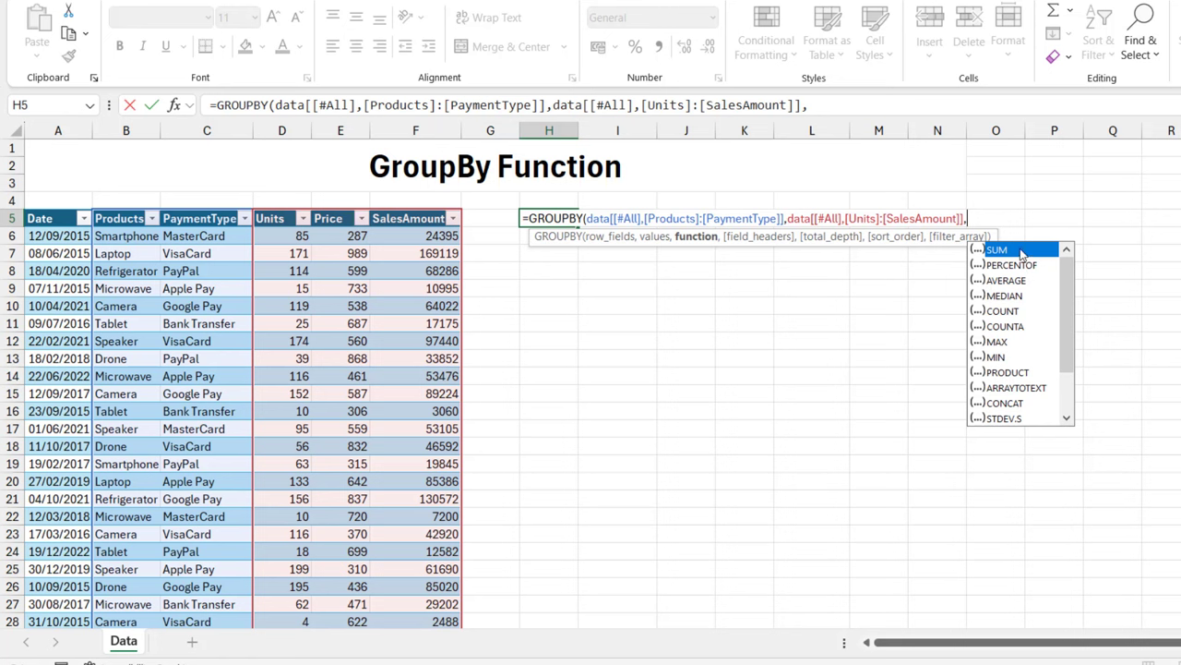
# - Finish the formula as =GROUPBY(...,SUM,3,2) for headers, grand totals and subtotals, and commit it
pyautogui.doubleClick(1022, 252)
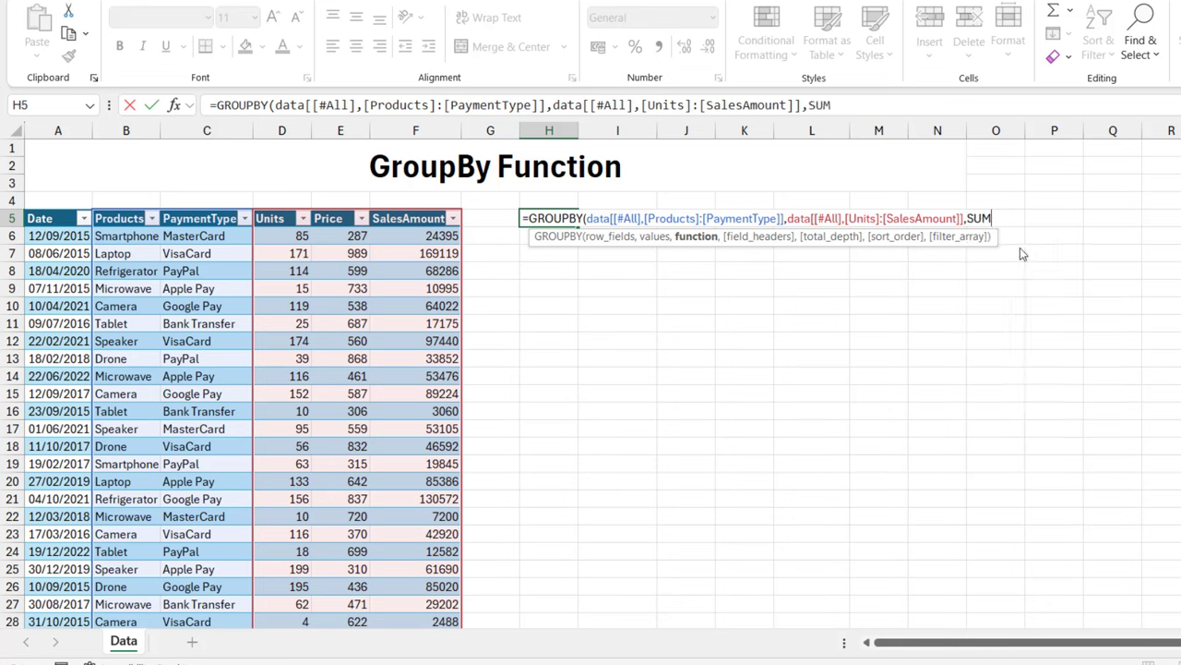
pyautogui.write(',')
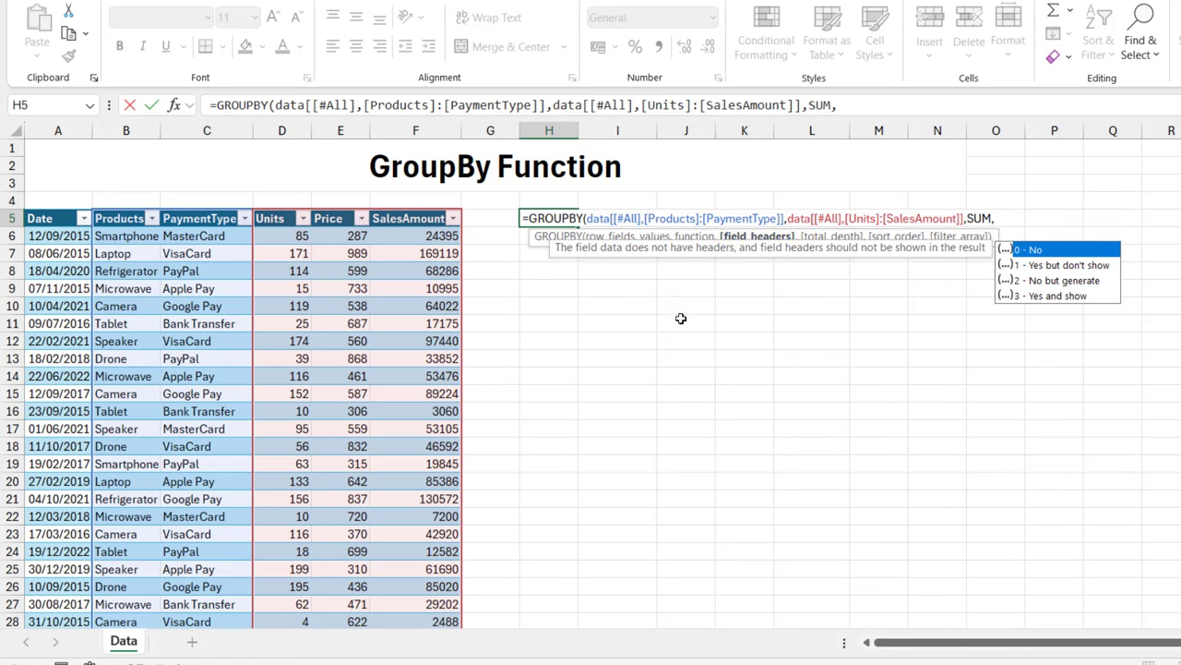
pyautogui.click(1053, 298)
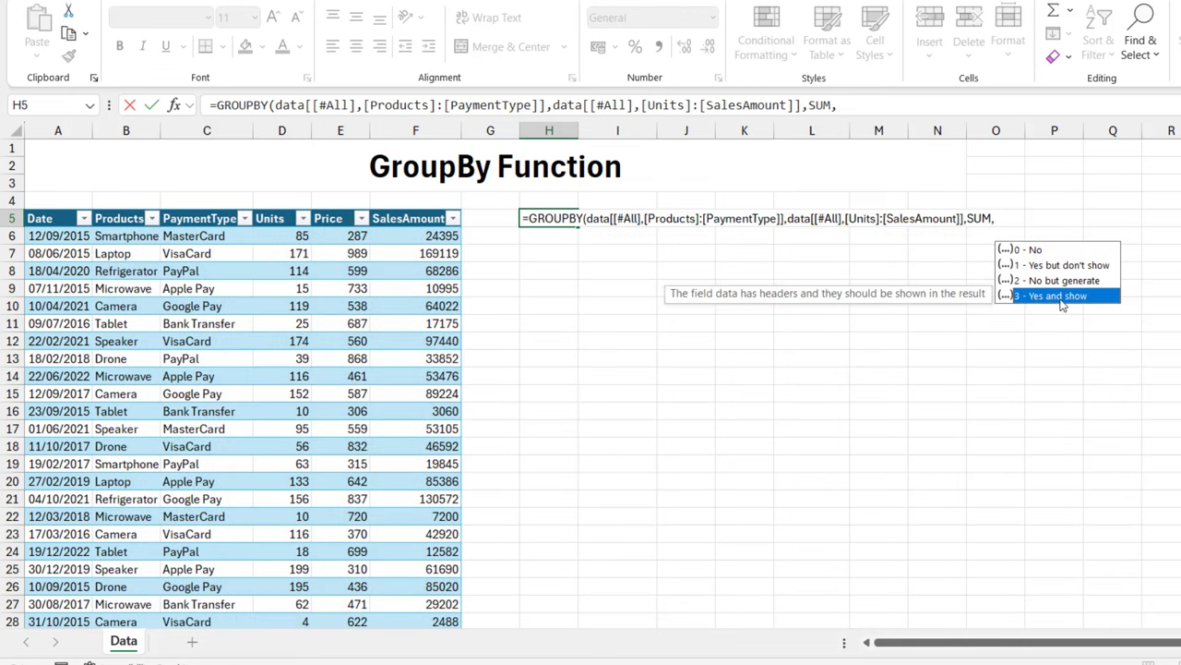
pyautogui.doubleClick(1075, 297)
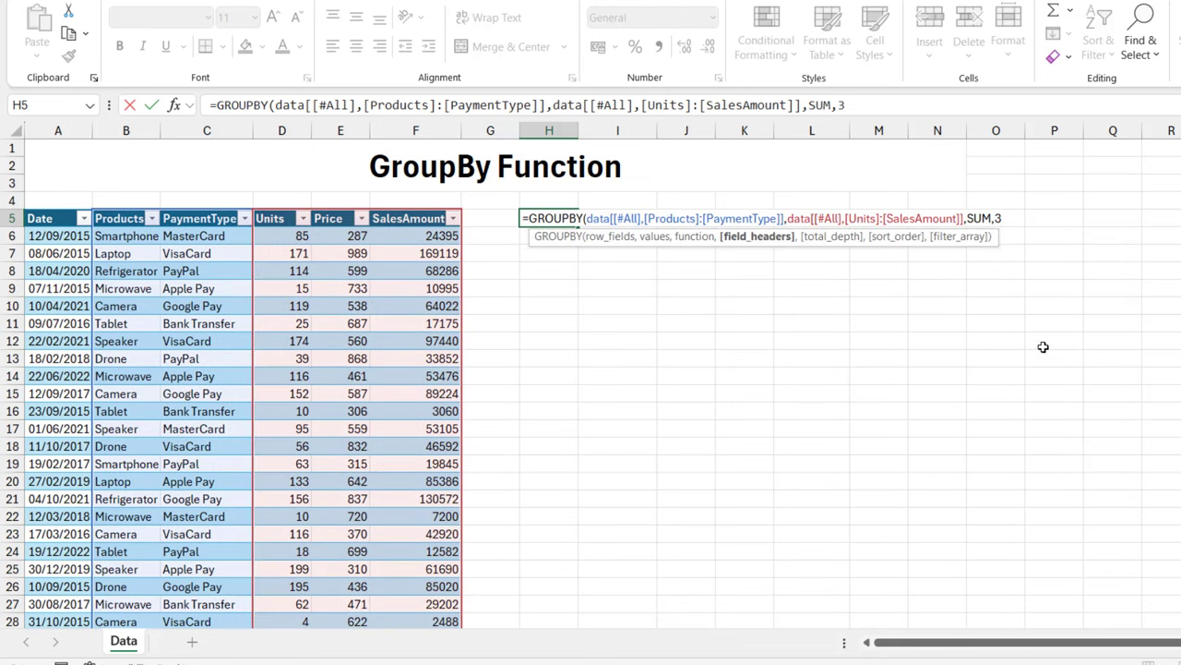
pyautogui.write(',')
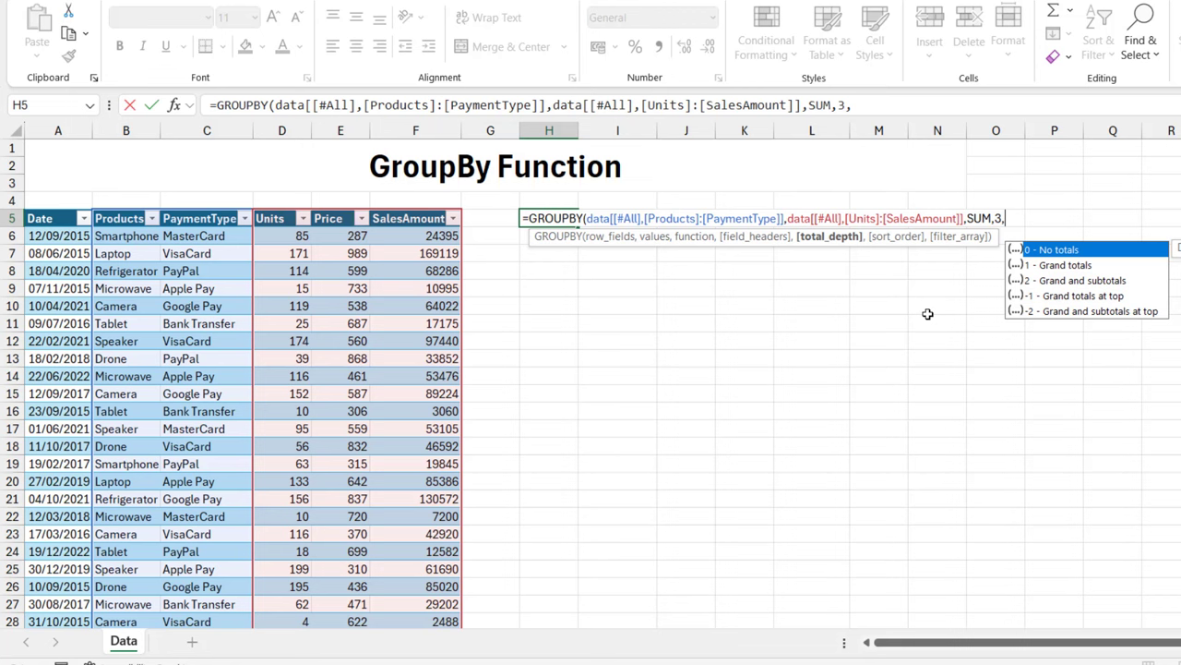
pyautogui.doubleClick(1078, 281)
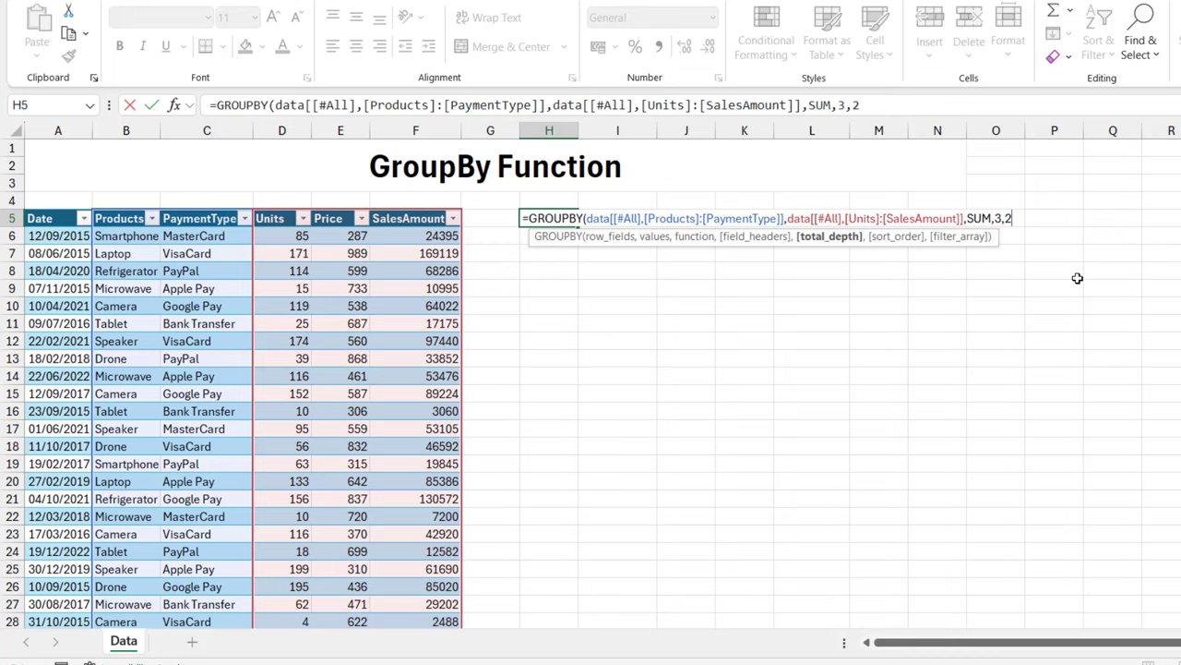
pyautogui.write(')')
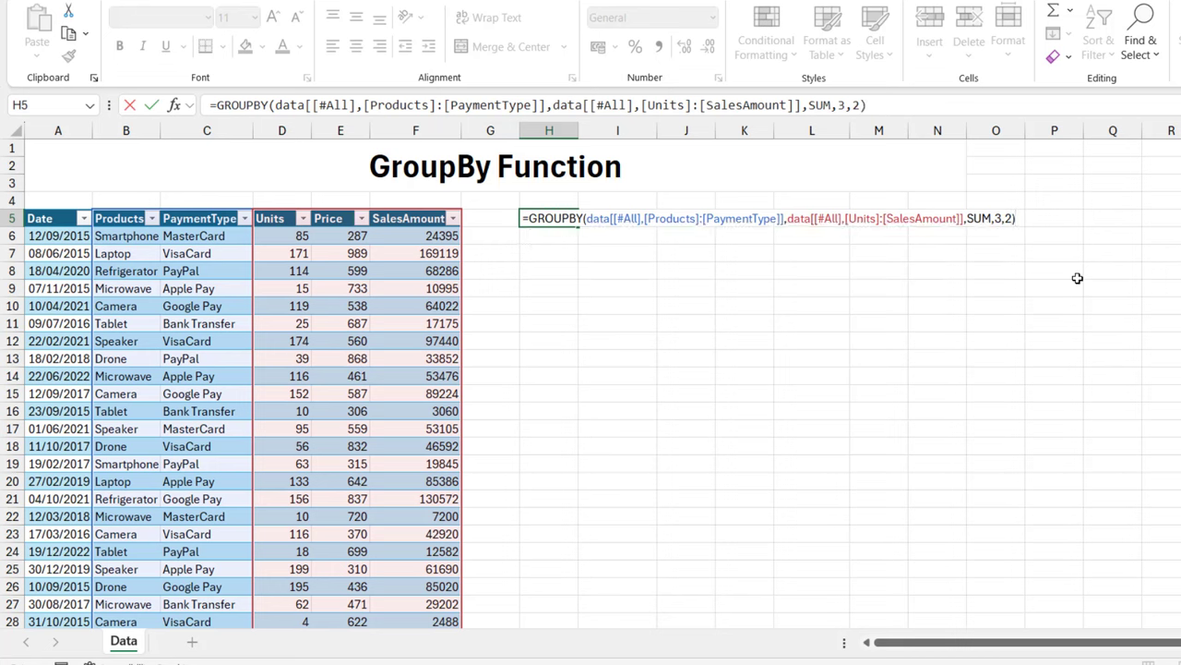
pyautogui.hotkey('ctrl', 'Return')
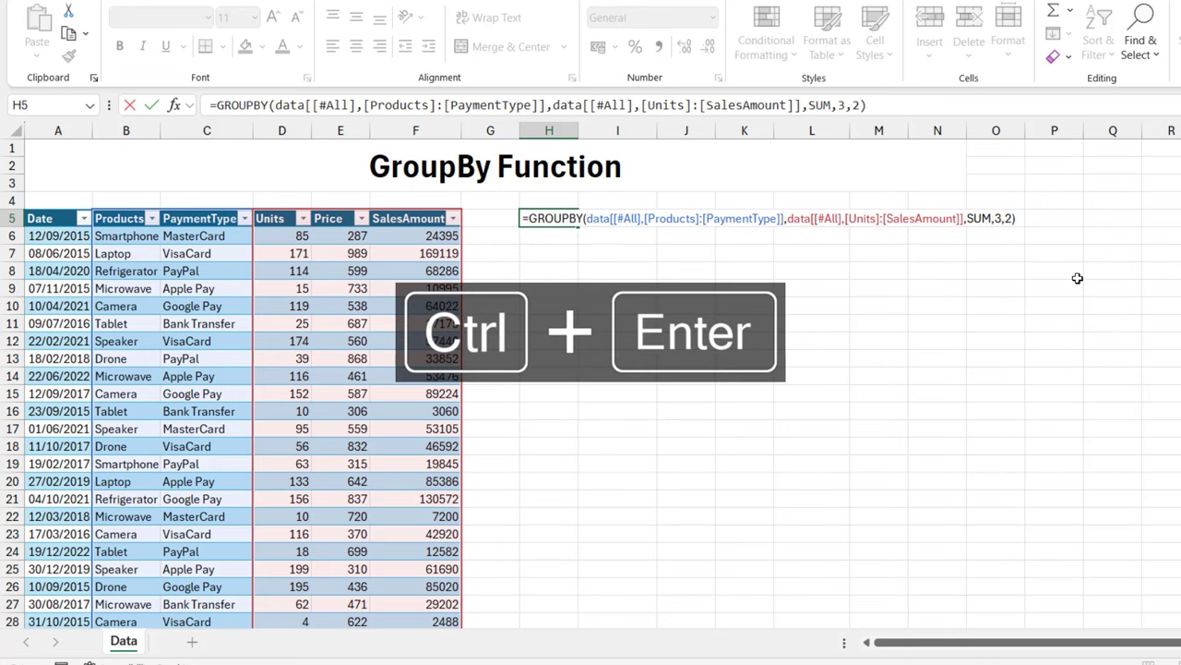
pyautogui.hotkey('ctrl', 'Return')
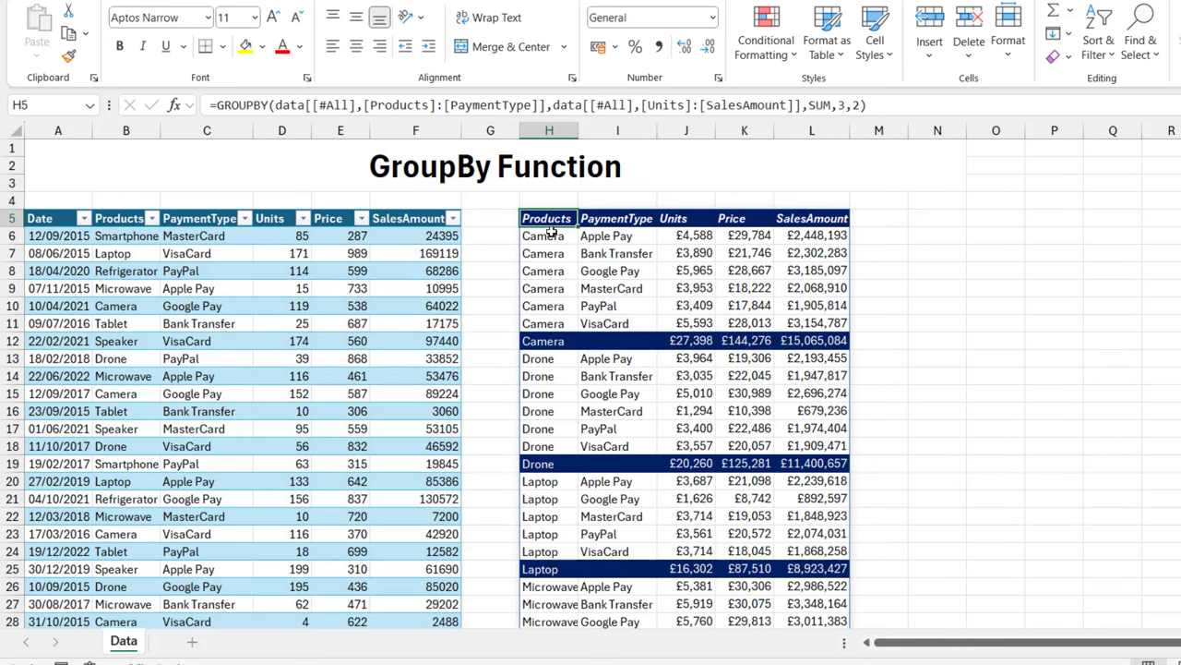
pyautogui.click(617, 215)
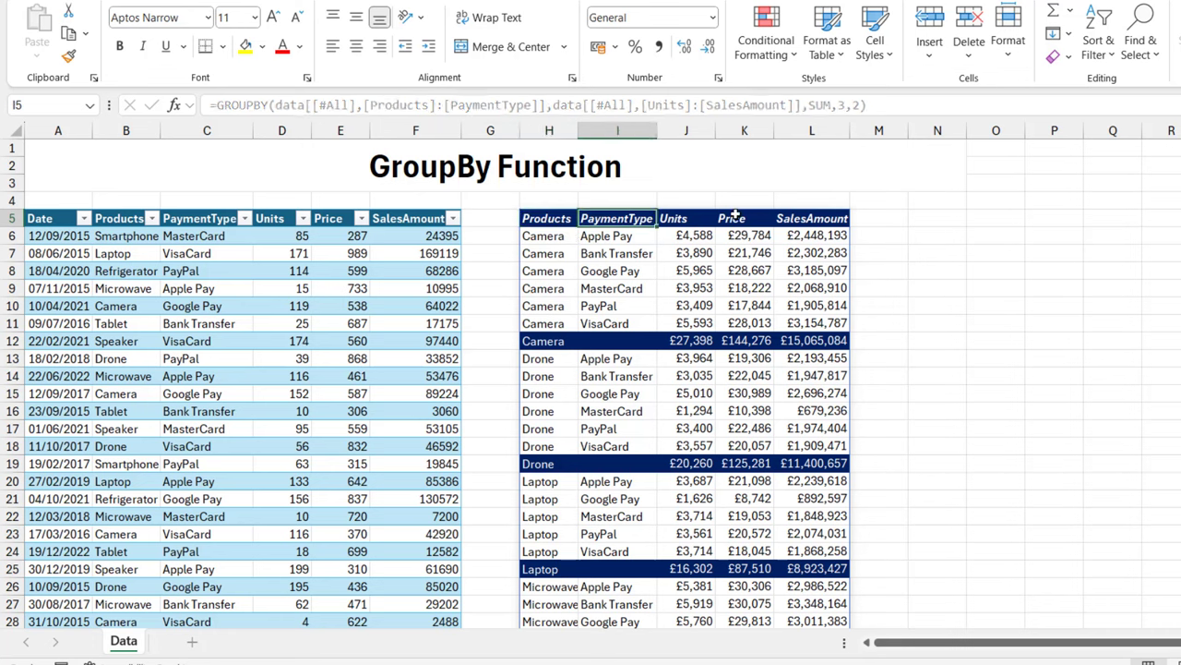
pyautogui.click(756, 213)
pyautogui.click(532, 218)
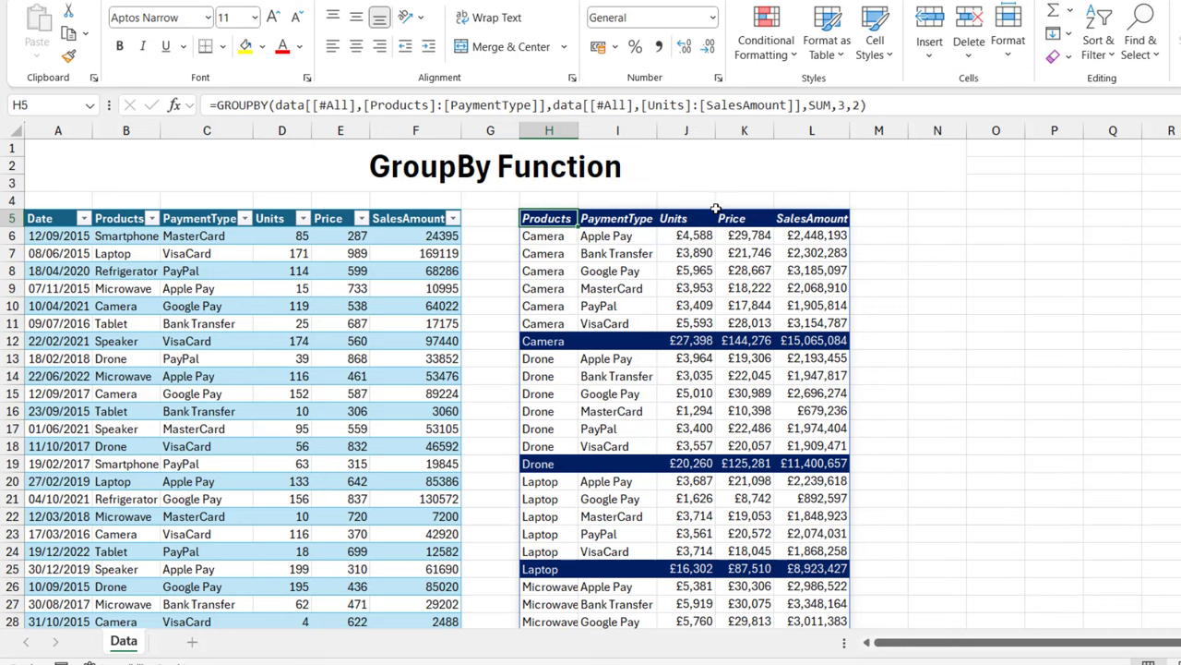
pyautogui.hotkey('ctrl', 'shift', 'Right')
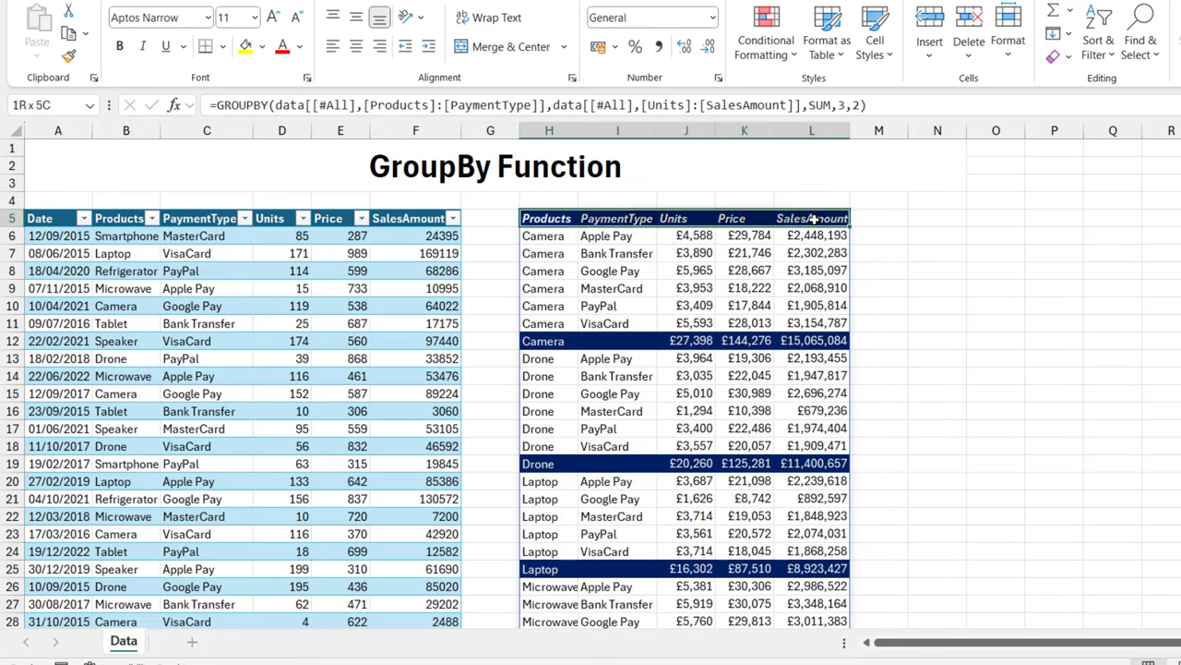
pyautogui.click(540, 340)
pyautogui.hotkey('ctrl', 'shift', 'Right')
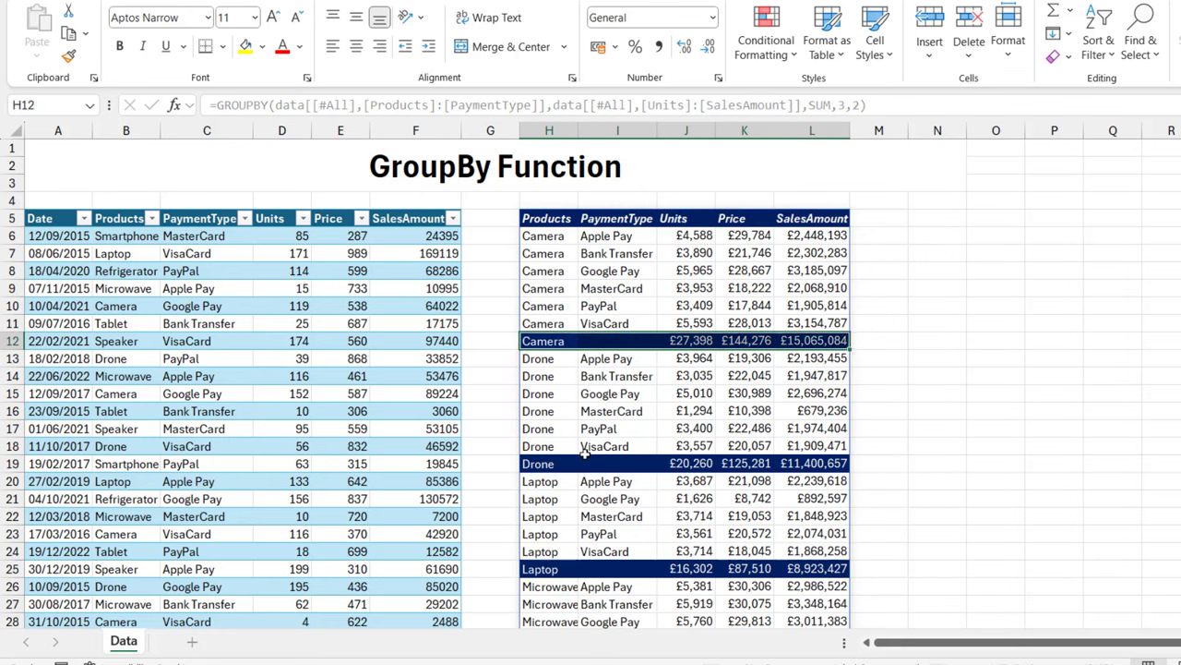
pyautogui.click(549, 464)
pyautogui.hotkey('ctrl', 'shift', 'Right')
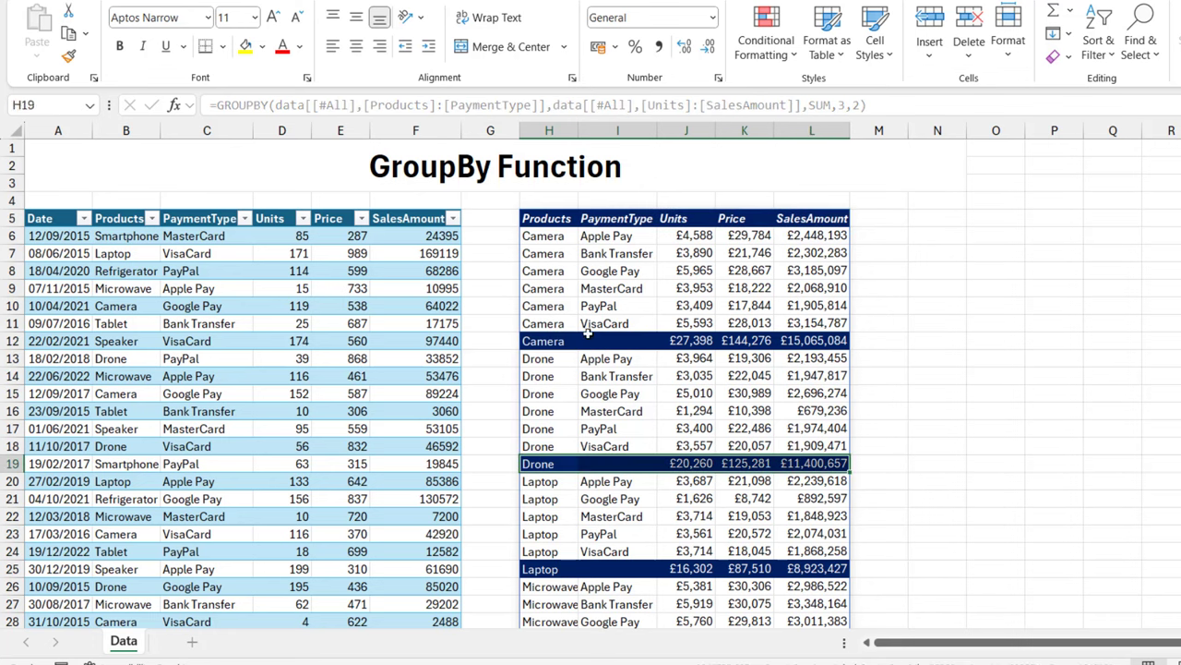
pyautogui.click(541, 343)
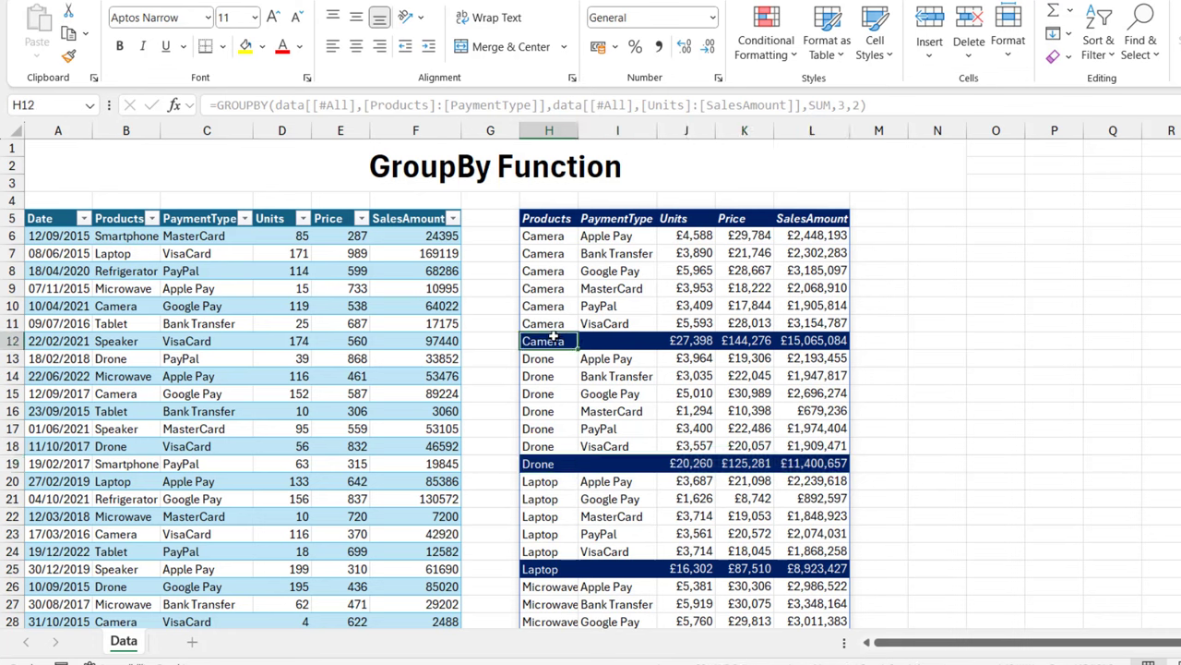
pyautogui.click(688, 341)
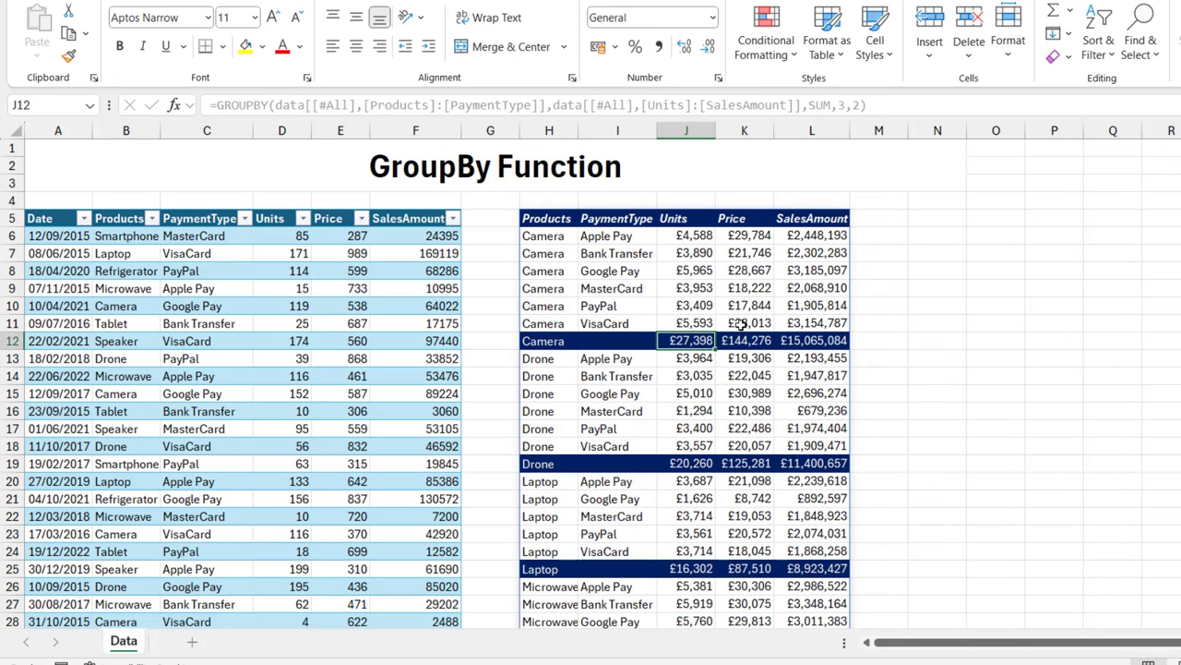
pyautogui.click(747, 341)
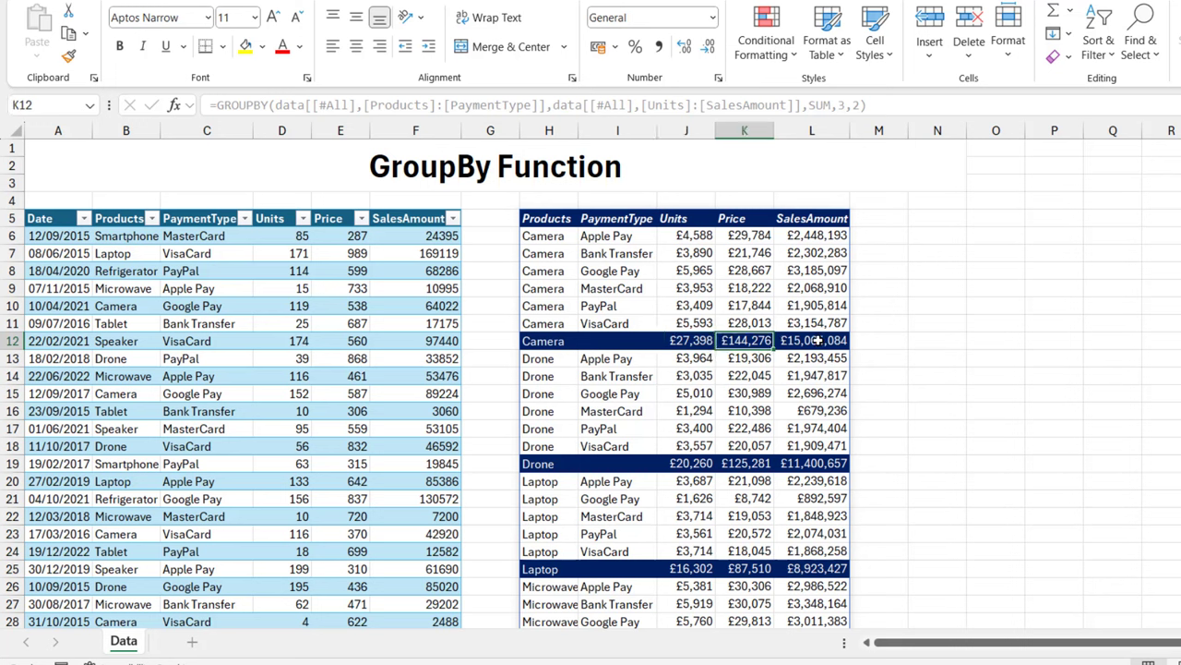
pyautogui.click(818, 340)
pyautogui.click(546, 465)
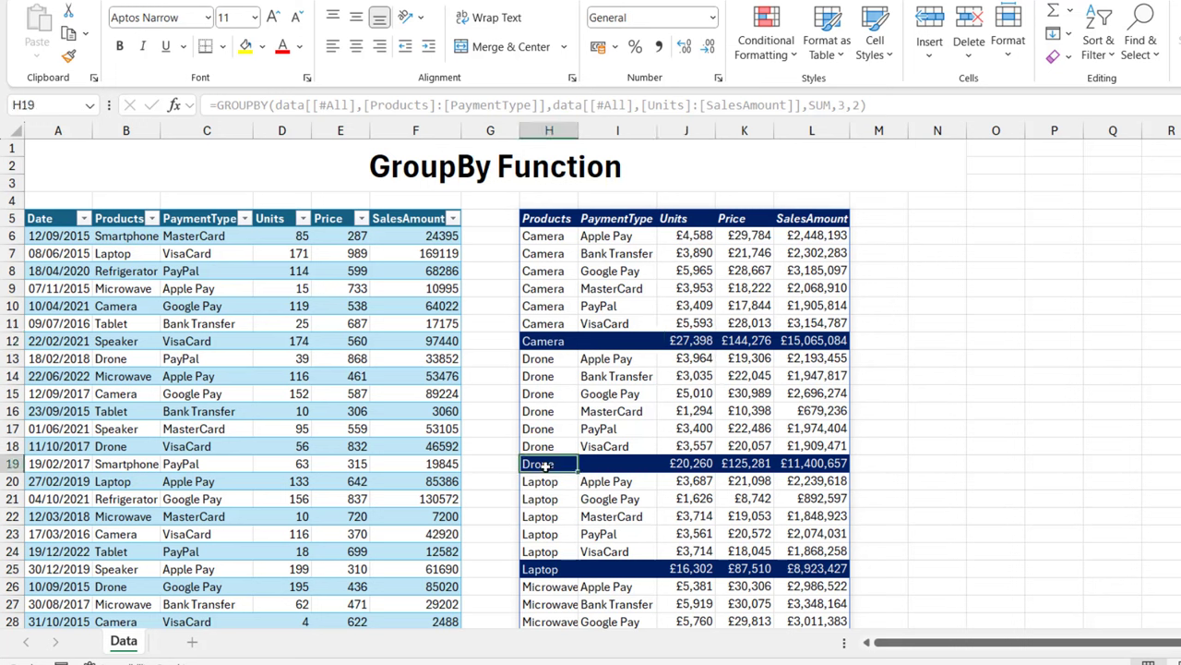
pyautogui.moveTo(698, 464); pyautogui.dragTo(811, 464)
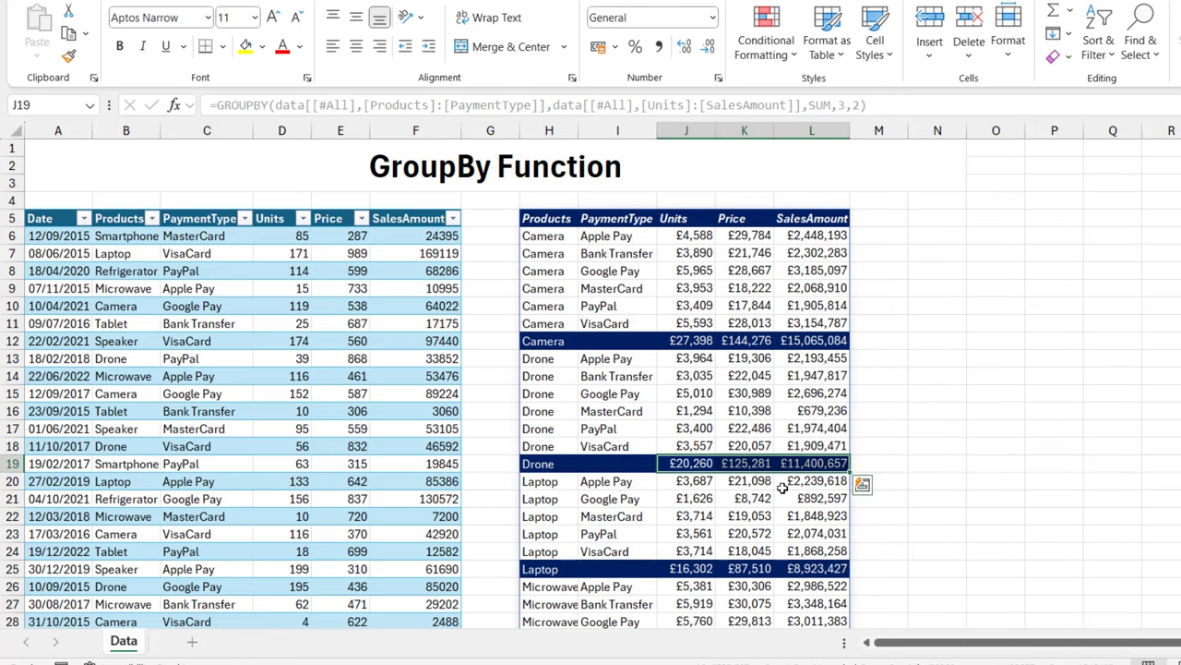
pyautogui.moveTo(542, 567); pyautogui.dragTo(809, 568)
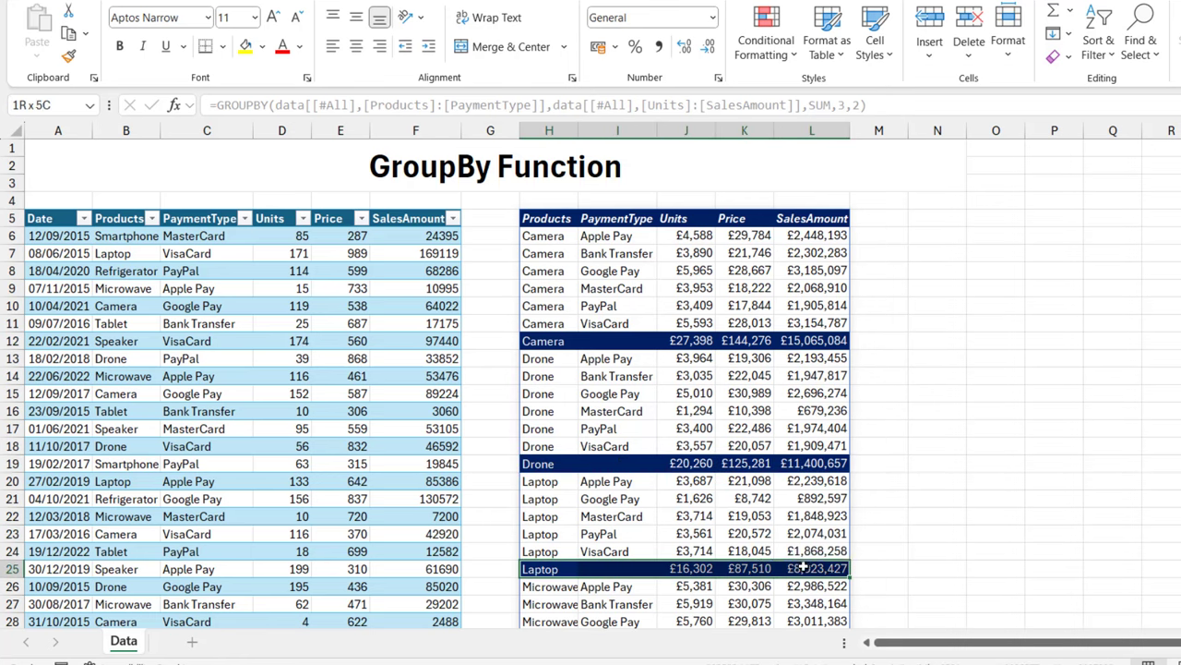
pyautogui.press('Down')
pyautogui.press('Down')
pyautogui.press('Down')
pyautogui.press('Down')
pyautogui.press('Down')
pyautogui.press('Down')
pyautogui.press('Down')
pyautogui.press('Down')
pyautogui.press('Down')
pyautogui.press('Down')
pyautogui.press('Down')
pyautogui.press('Down')
pyautogui.press('Down')
pyautogui.press('Down')
pyautogui.press('Down')
pyautogui.press('Down')
pyautogui.press('Down')
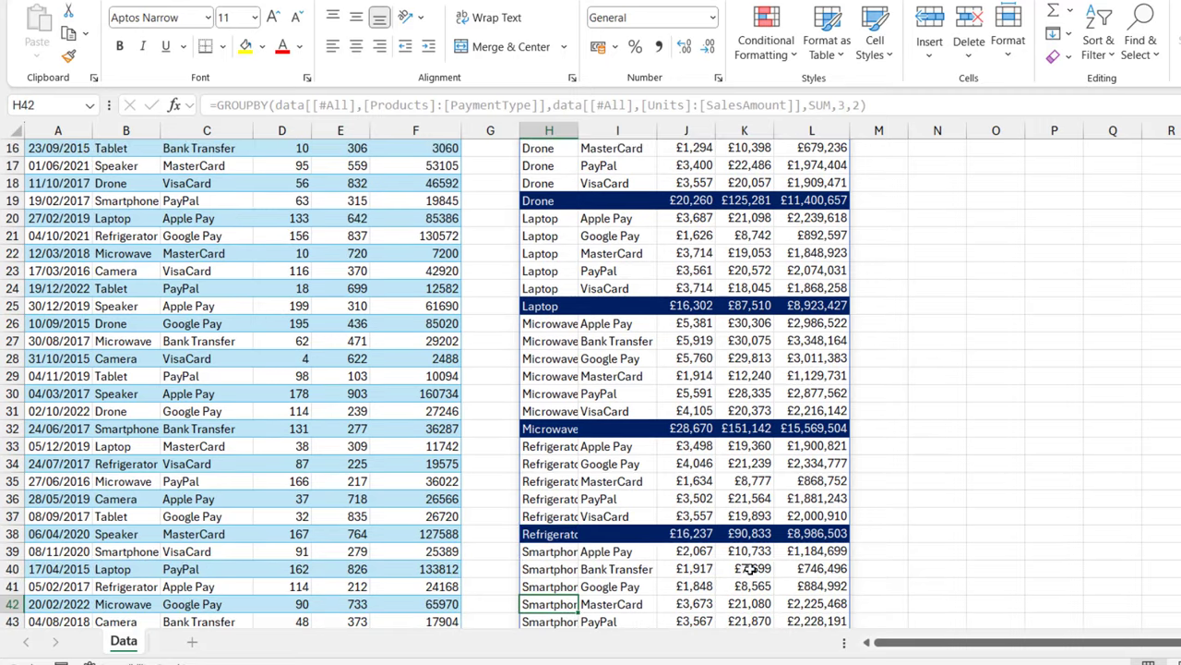
pyautogui.click(545, 533)
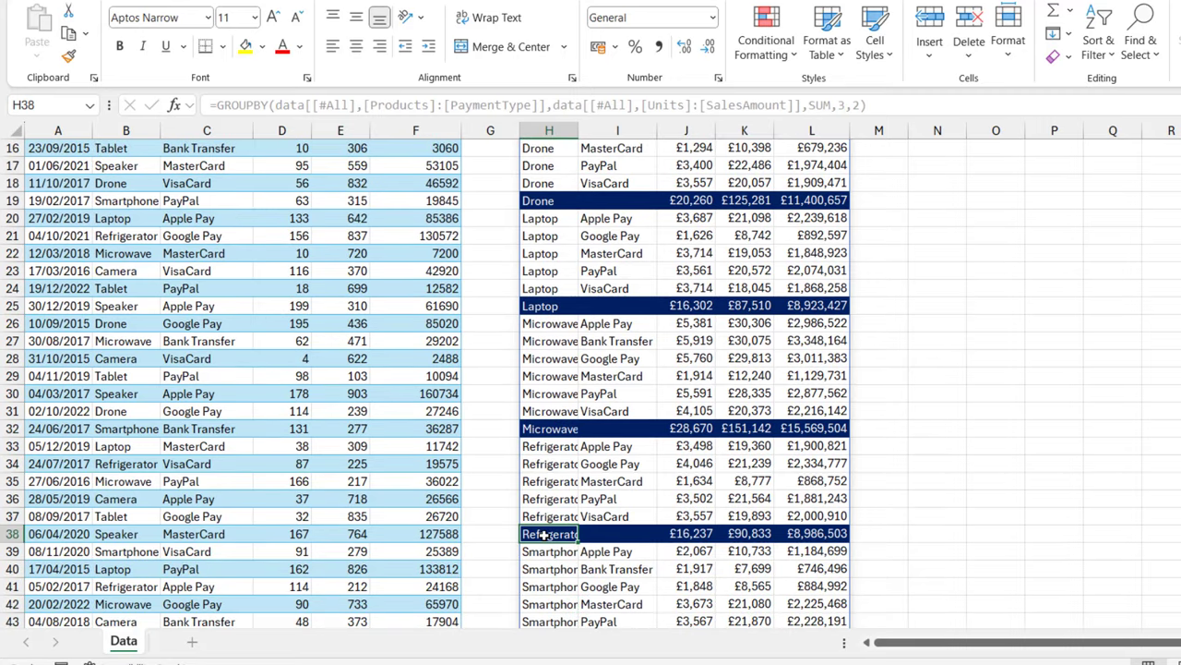
pyautogui.press('Down')
pyautogui.press('Down')
pyautogui.press('Down')
pyautogui.press('Down')
pyautogui.press('Down')
pyautogui.press('Down')
pyautogui.press('Down')
pyautogui.press('Down')
pyautogui.press('Down')
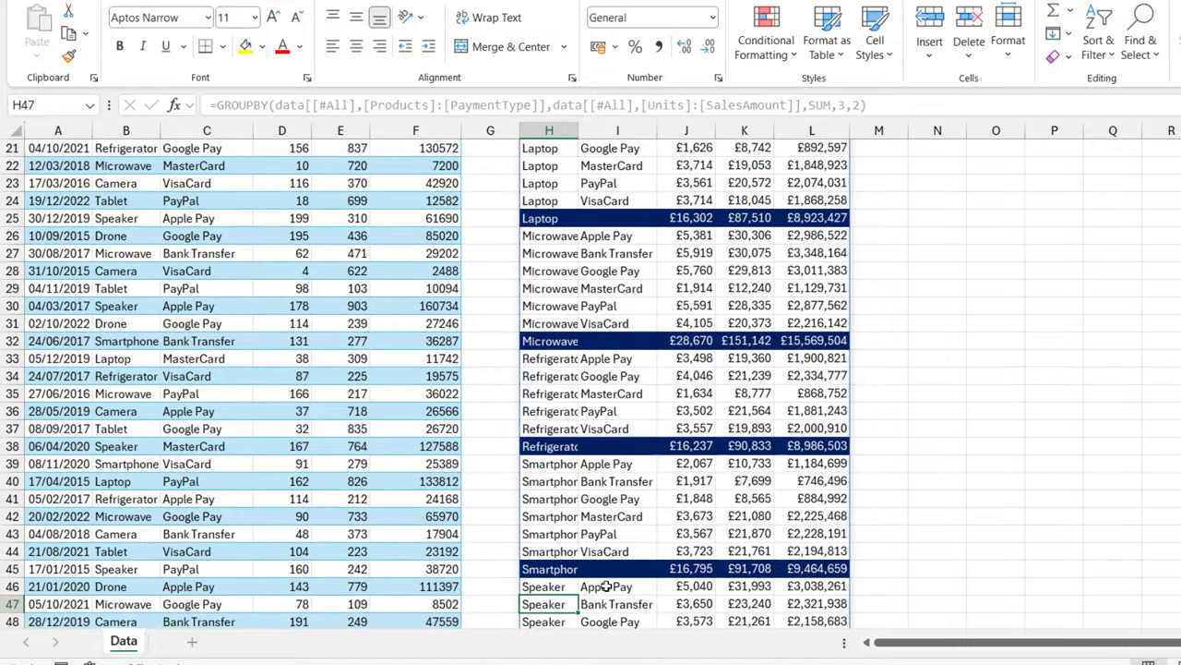
pyautogui.press('Down')
pyautogui.press('Down')
pyautogui.press('Down')
pyautogui.press('Down')
pyautogui.press('Down')
pyautogui.press('Down')
pyautogui.press('Down')
pyautogui.press('Down')
pyautogui.press('Down')
pyautogui.press('Down')
pyautogui.press('Down')
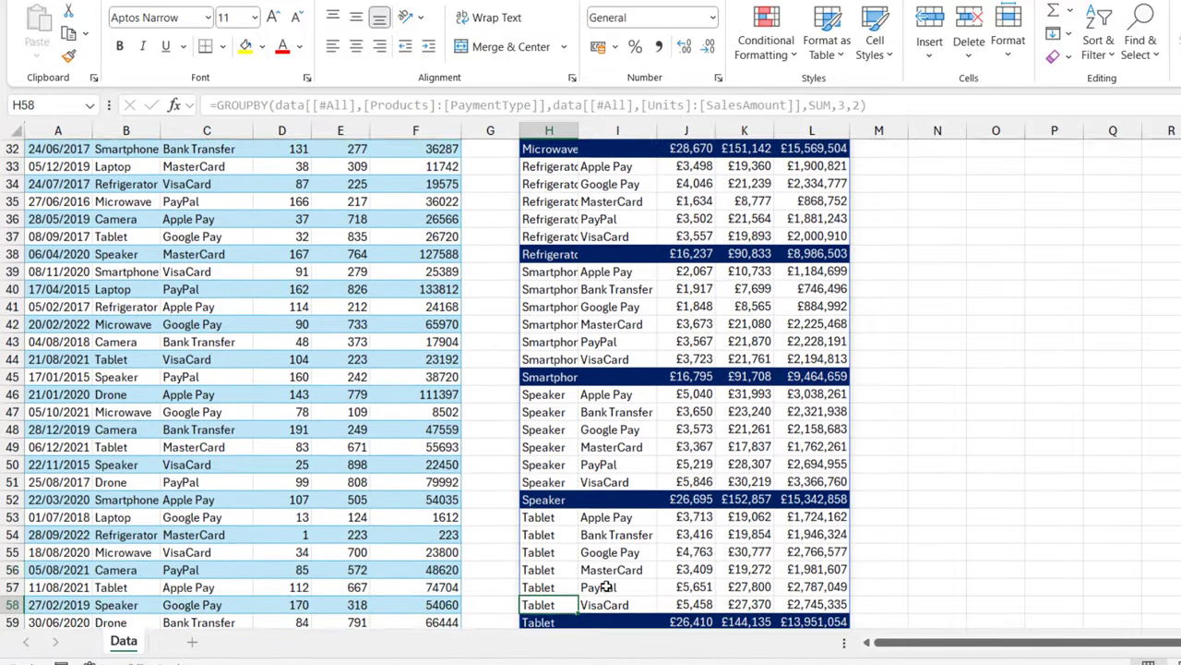
pyautogui.press('Down')
pyautogui.press('Down')
pyautogui.click(547, 467)
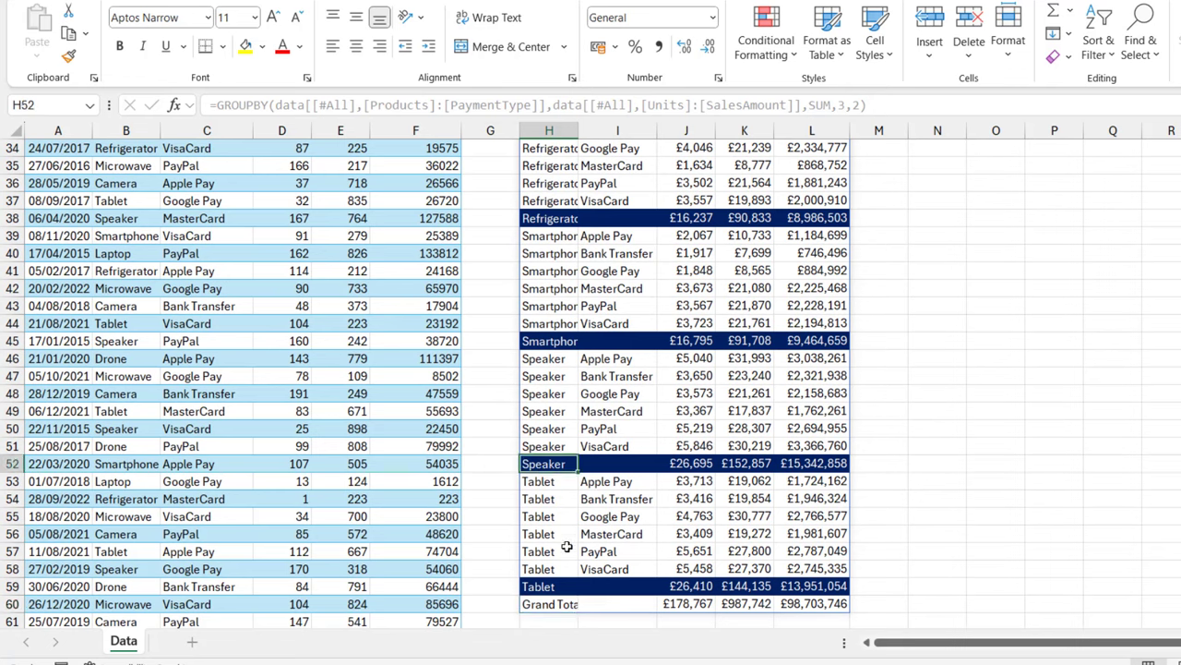
pyautogui.keyDown('ctrl'); pyautogui.click(545, 591); pyautogui.keyUp('ctrl')
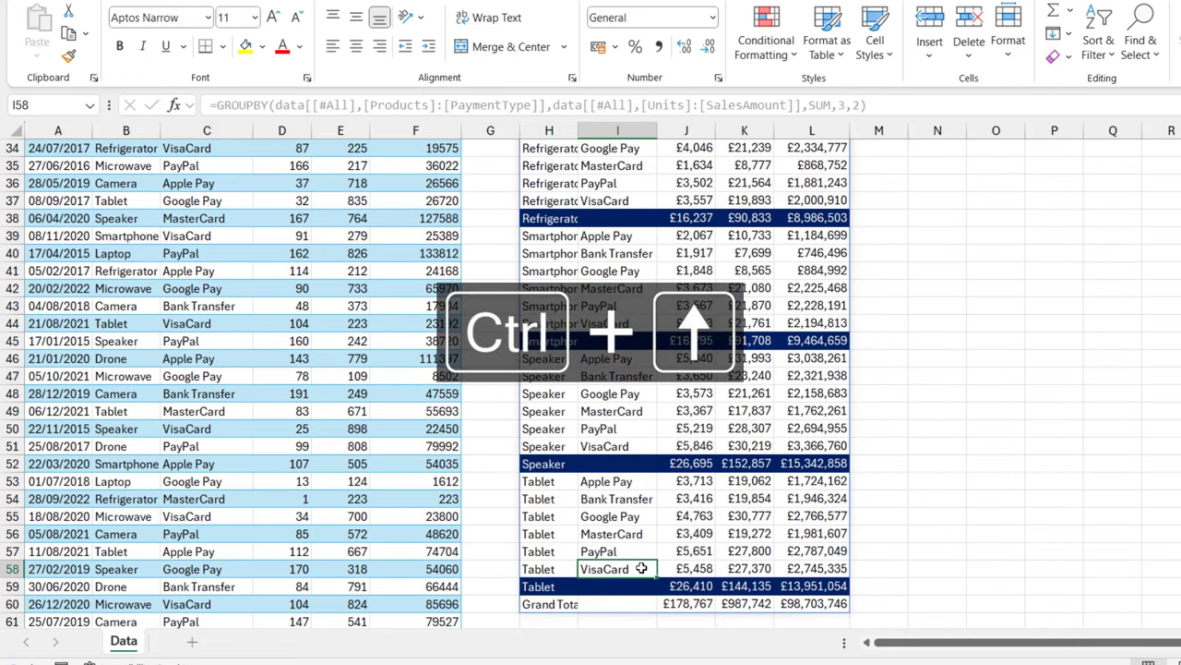
pyautogui.hotkey('ctrl', 'Home')
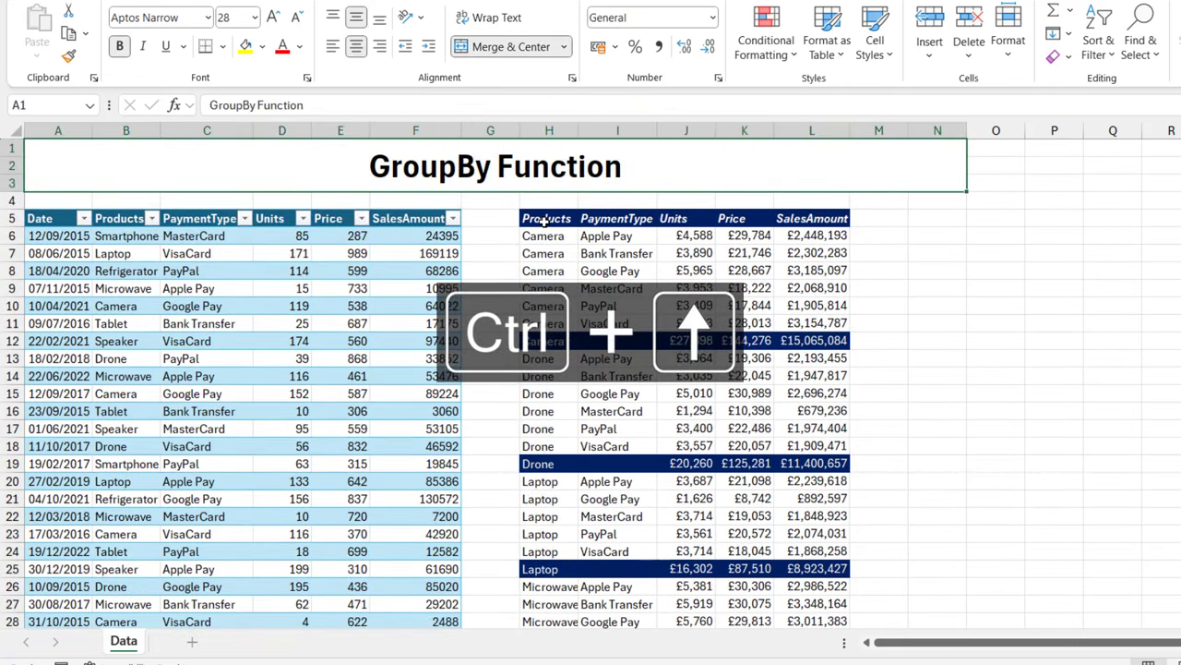
pyautogui.click(544, 219)
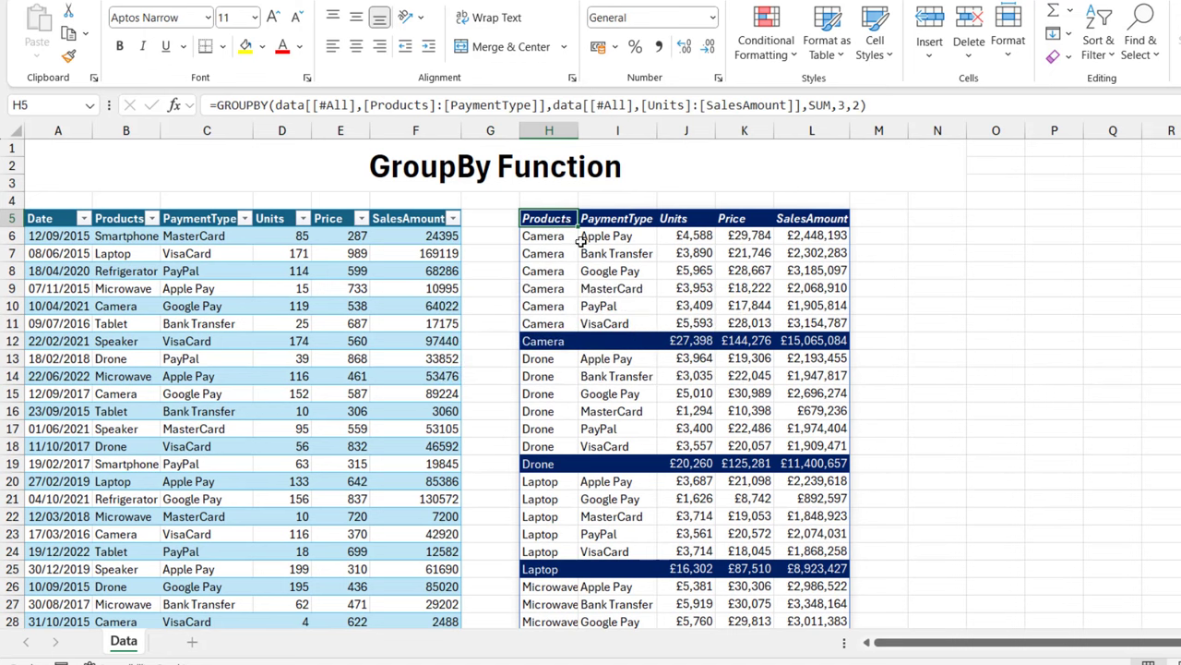
pyautogui.click(606, 225)
pyautogui.click(664, 239)
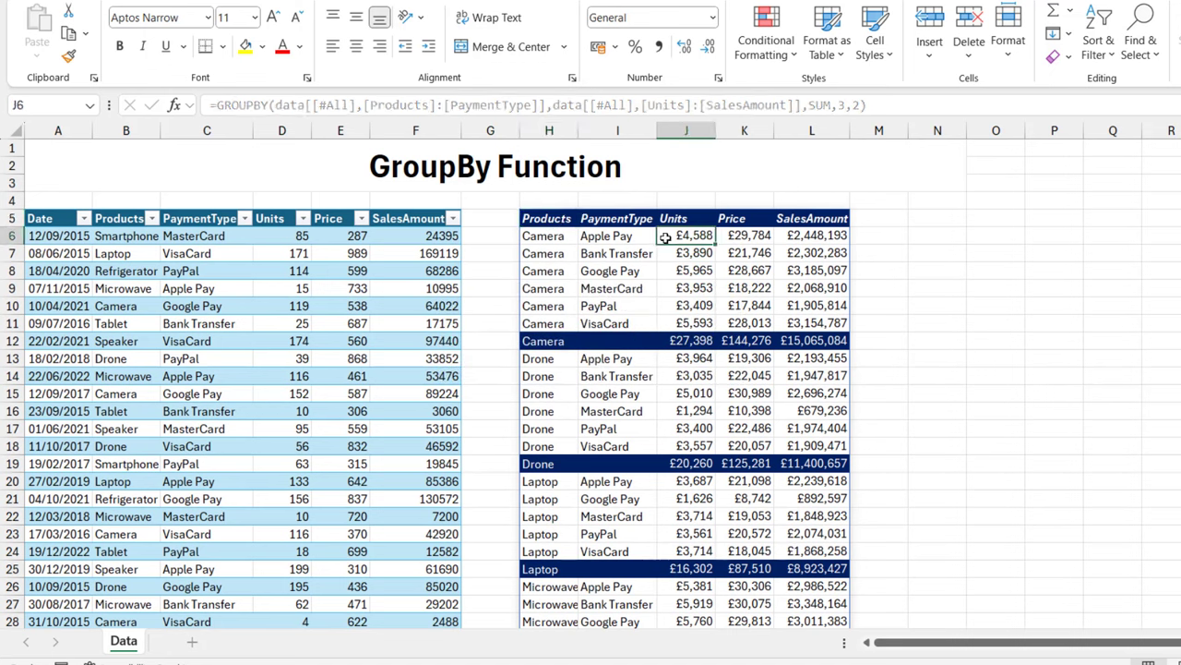
pyautogui.click(758, 289)
pyautogui.click(844, 328)
pyautogui.click(790, 417)
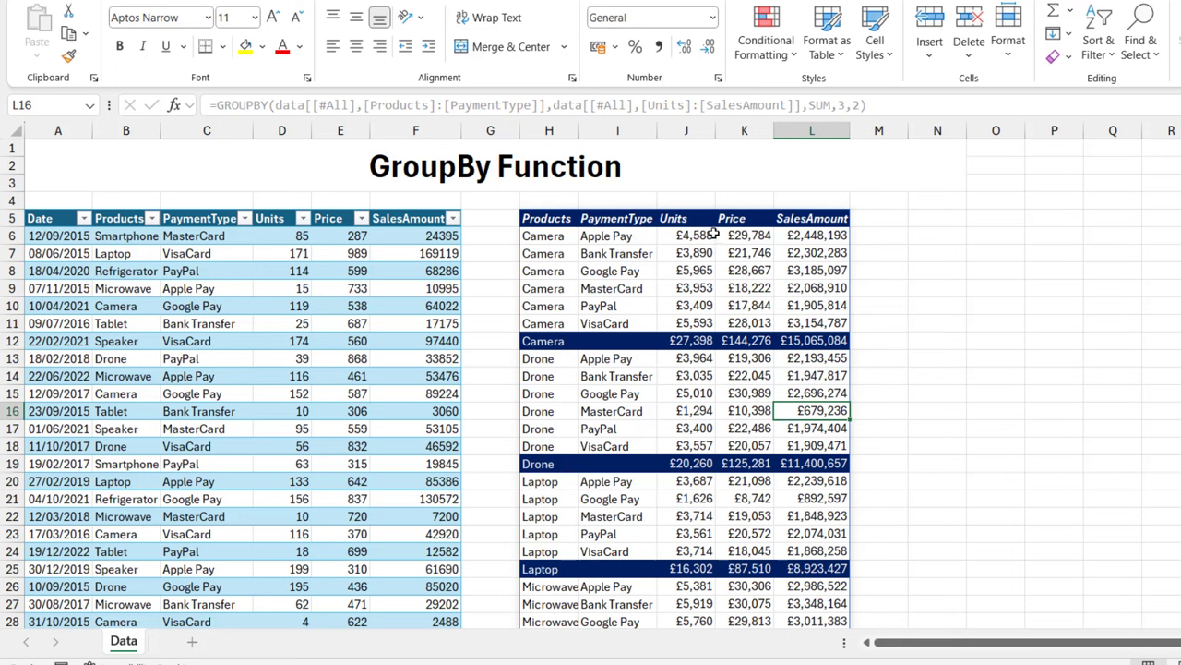
pyautogui.click(706, 269)
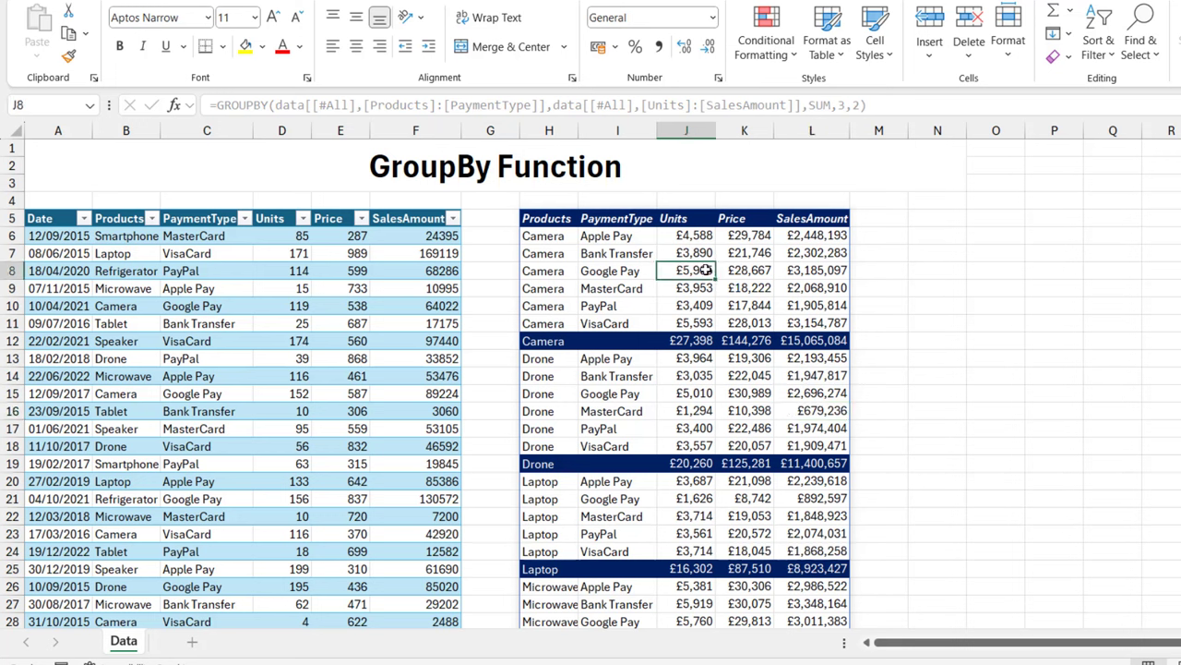
pyautogui.click(535, 218)
pyautogui.hotkey('ctrl', 'z')
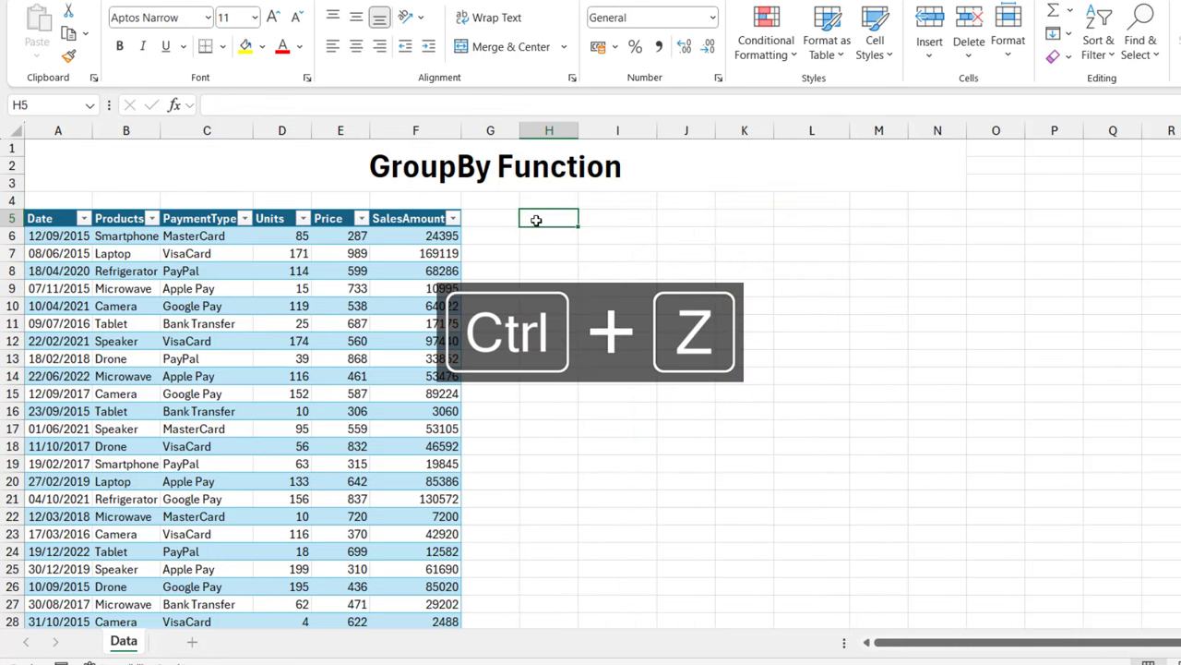
pyautogui.hotkey('ctrl', 'y')
pyautogui.click(634, 255)
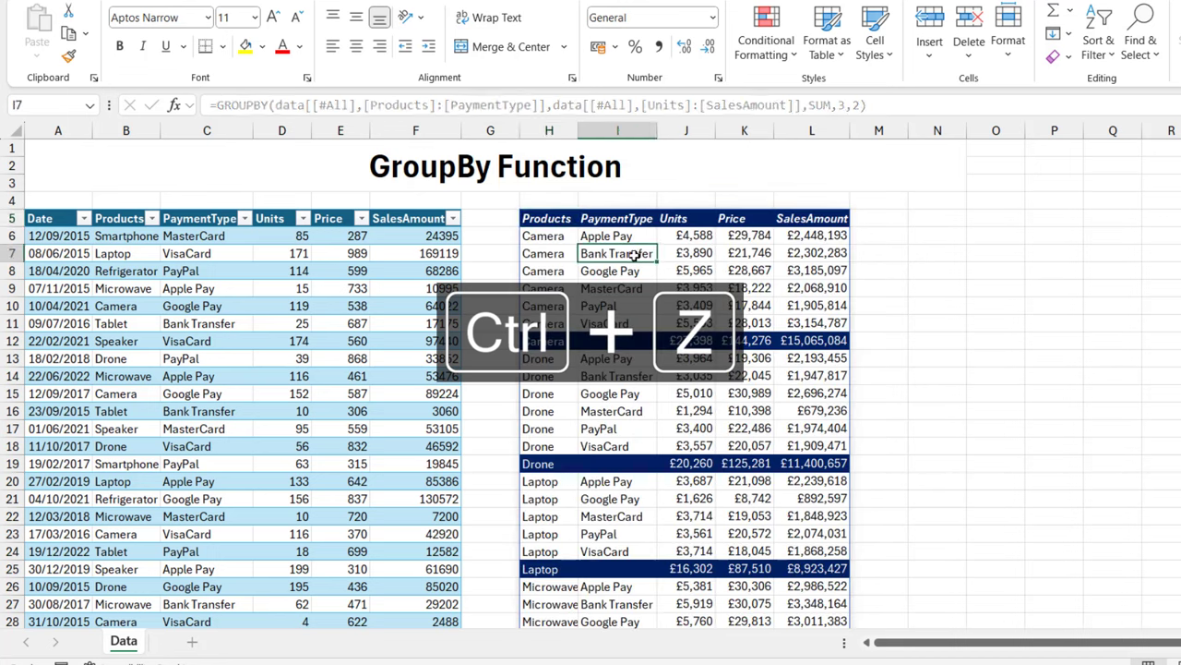